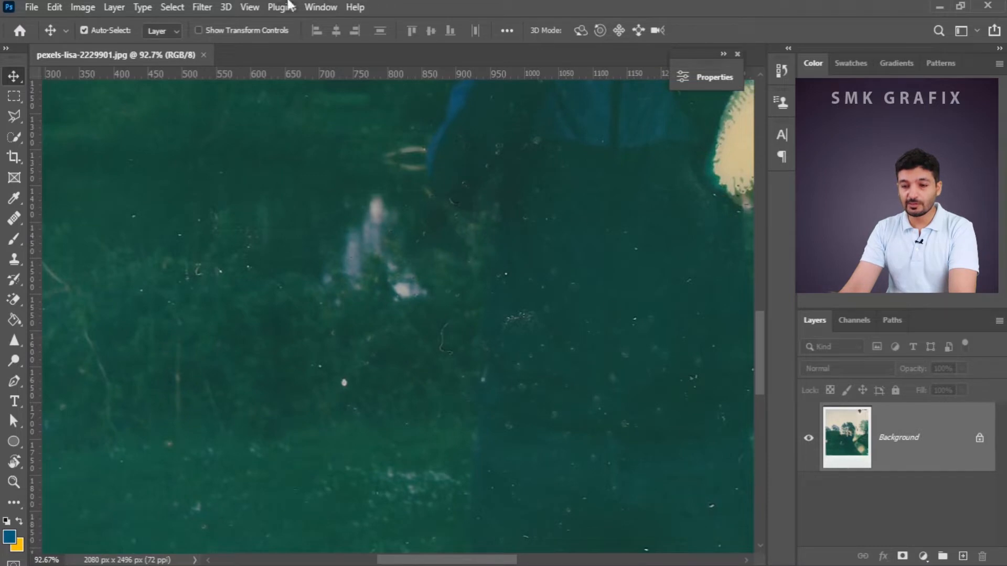
Apply the Dust & Scratches filter to the photo with a radius of 2 pixels and a threshold of 5 levels
left_click(203, 7)
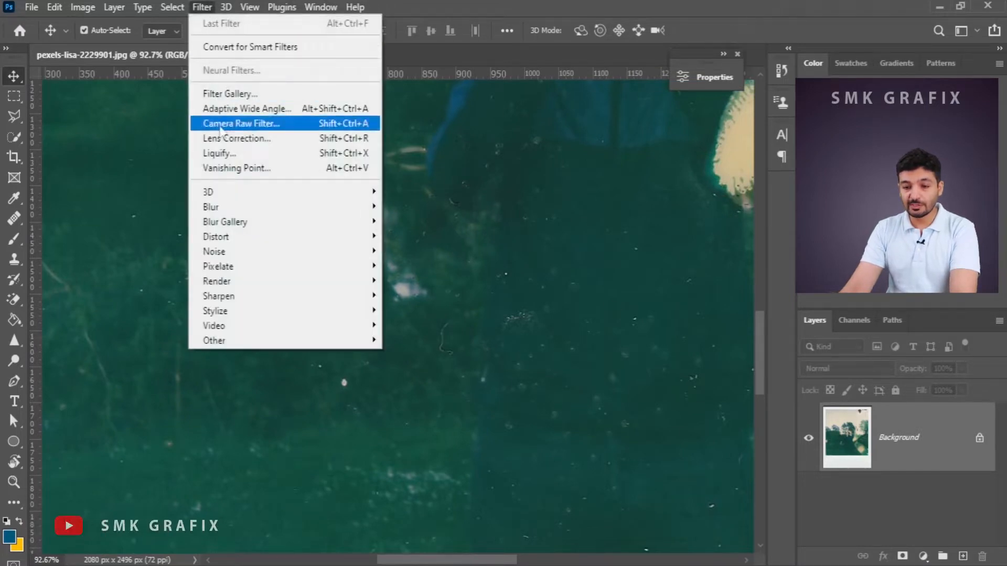
mouse_move(235, 252)
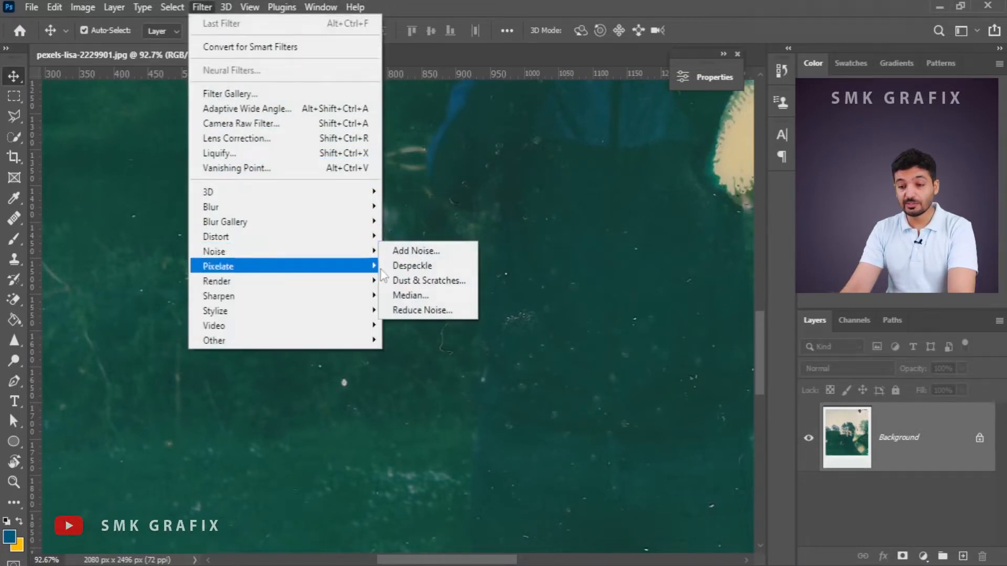
left_click(418, 281)
left_click_drag(519, 71, 509, 92)
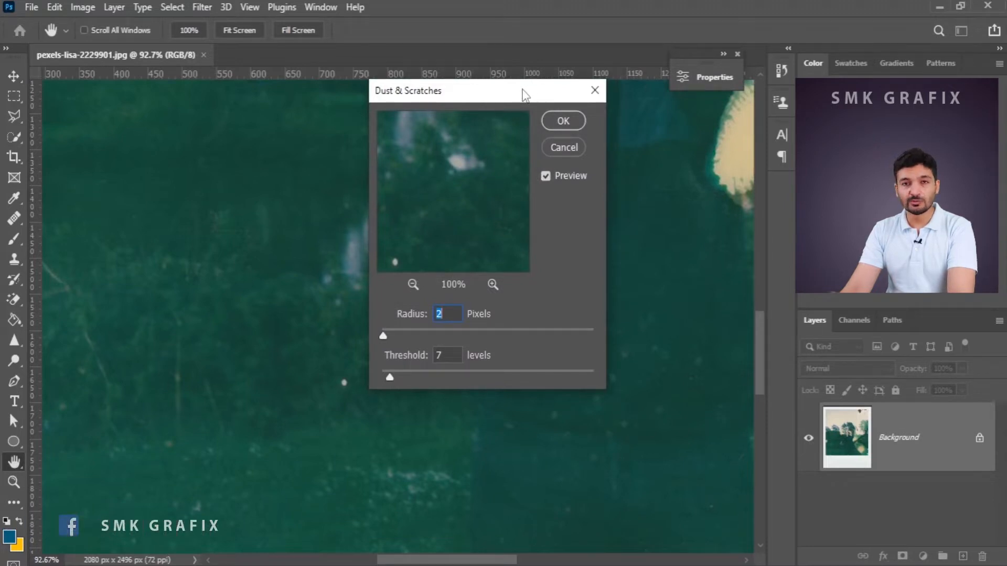
left_click_drag(523, 90, 531, 63)
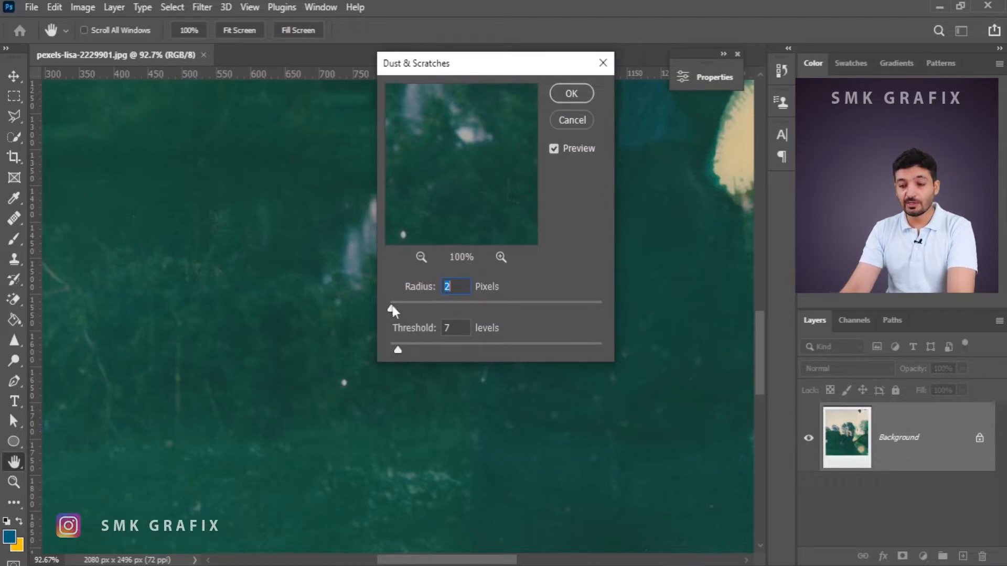
left_click(396, 350)
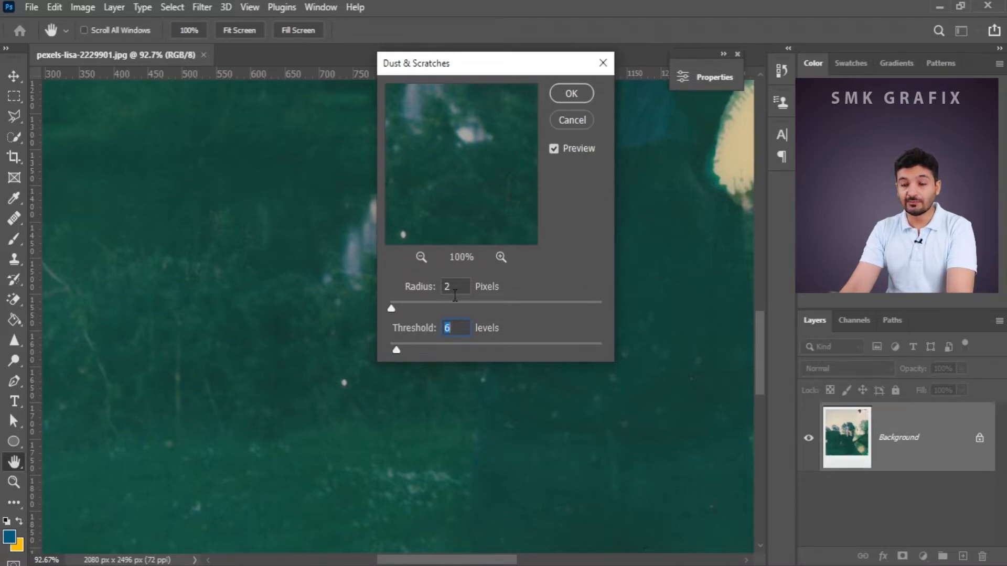
key("alt")
left_click_drag(762, 369, 765, 286)
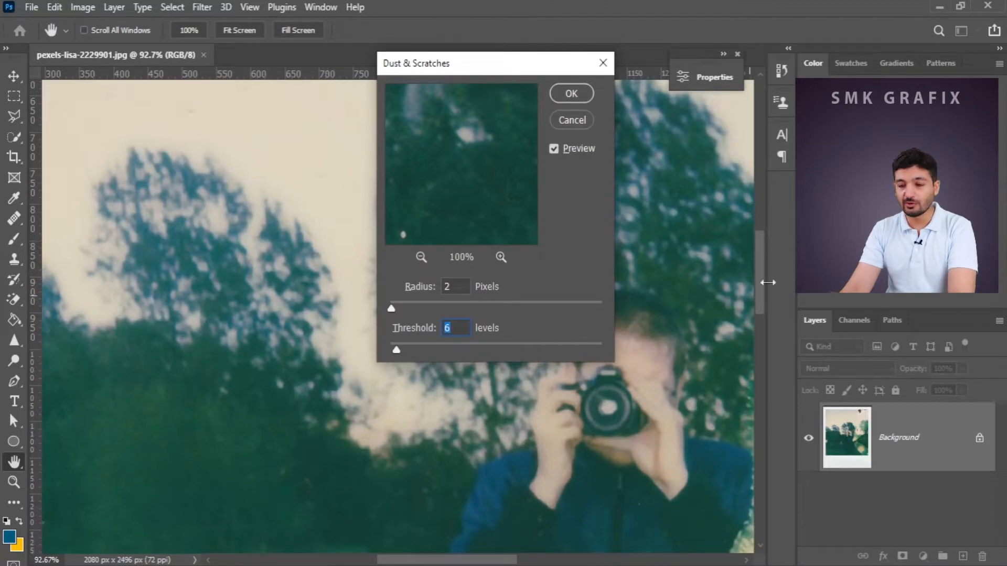
left_click_drag(757, 275, 758, 363)
key("Down")
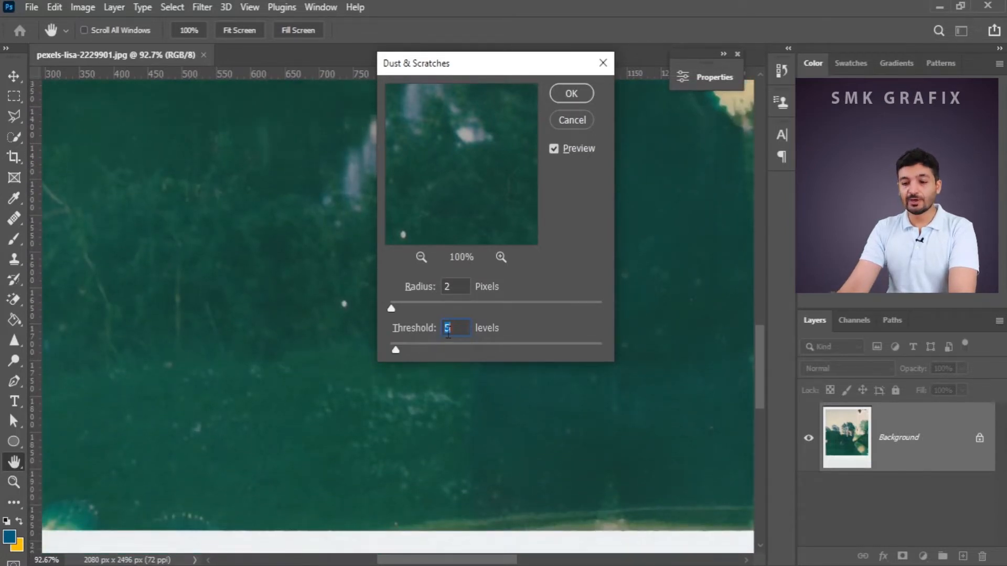
key("alt")
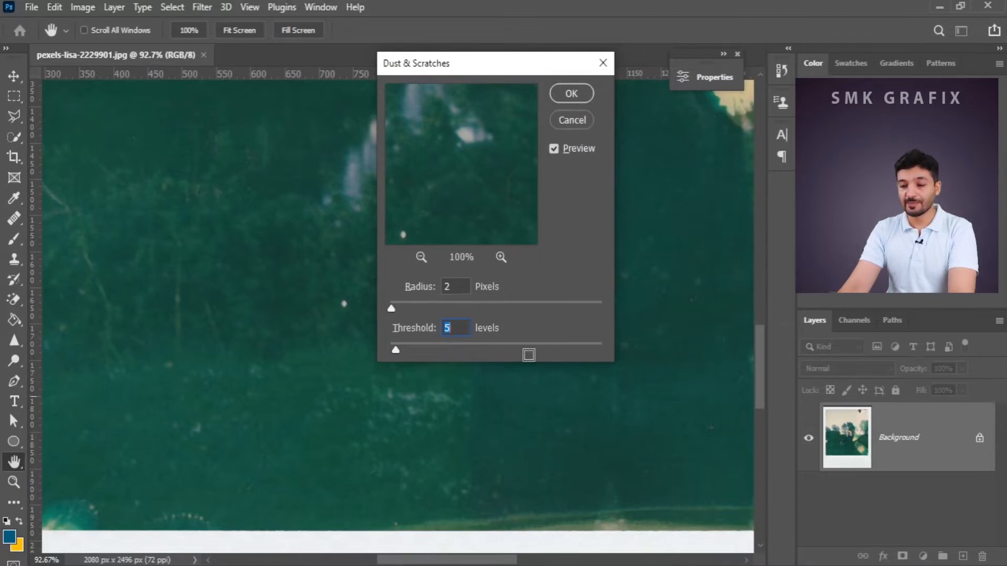
left_click(571, 93)
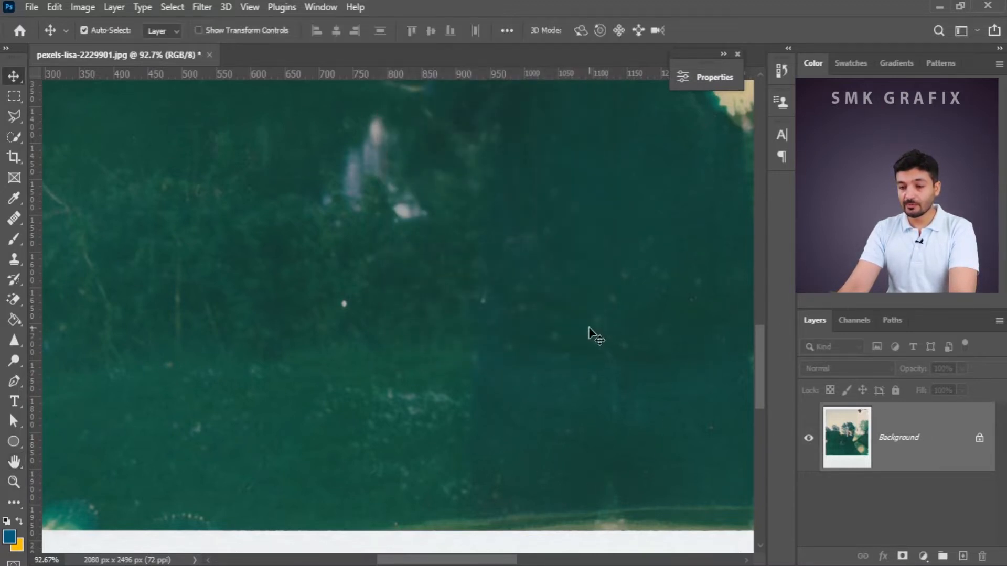
Remove the small white spots in the dark green foreground with the Spot Healing Brush
scroll(513, 319, "down", 5)
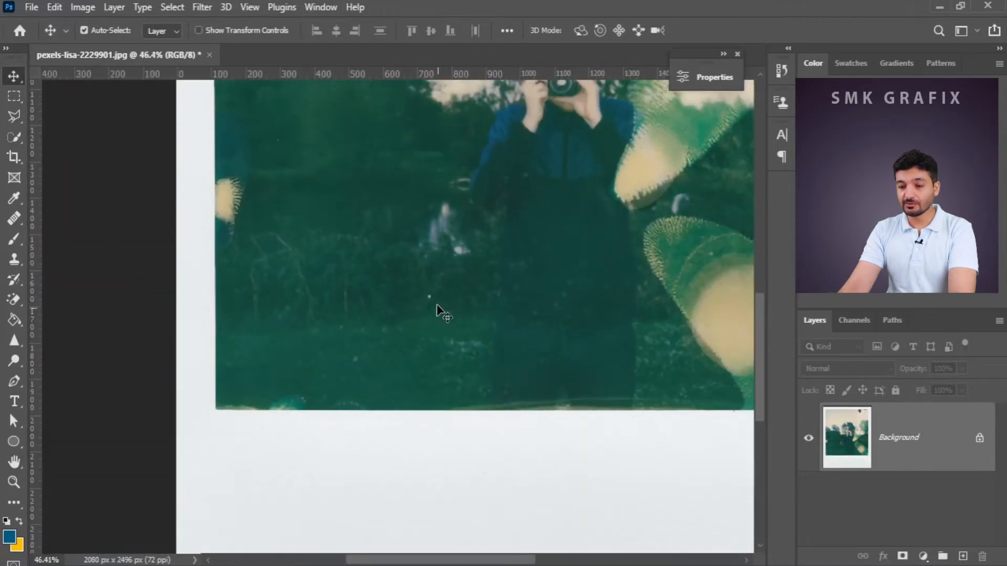
scroll(431, 313, "up", 3)
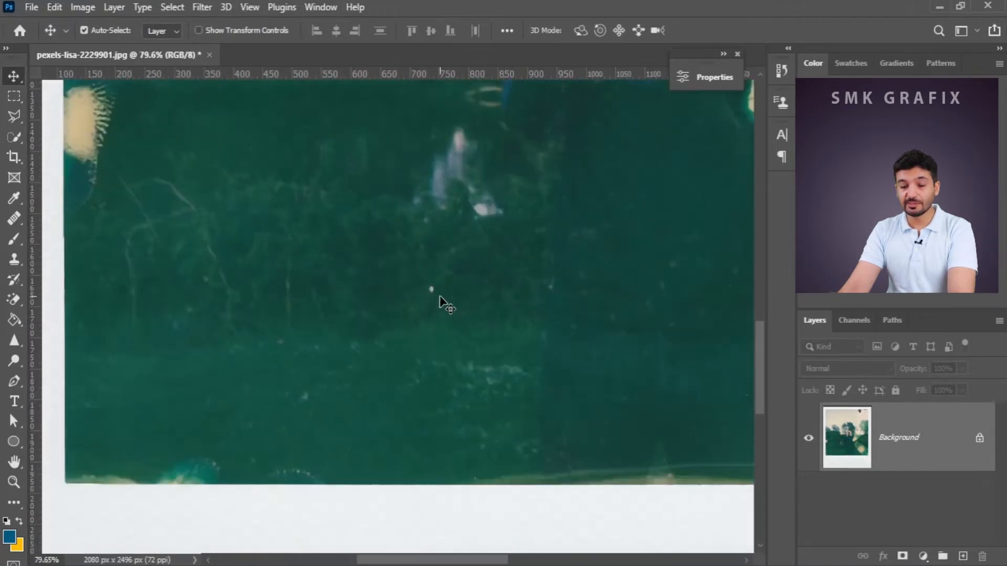
left_click(12, 218)
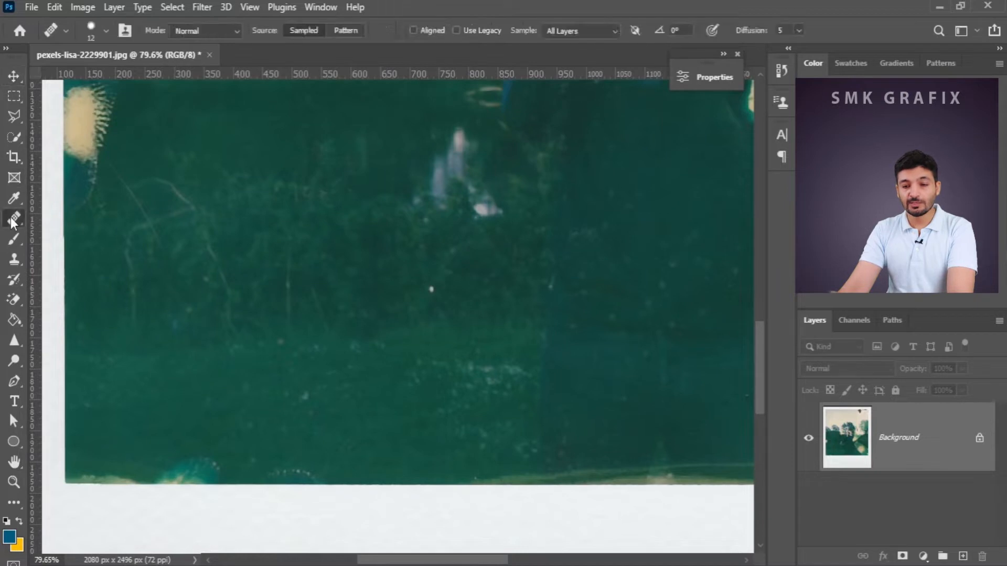
left_click(46, 219)
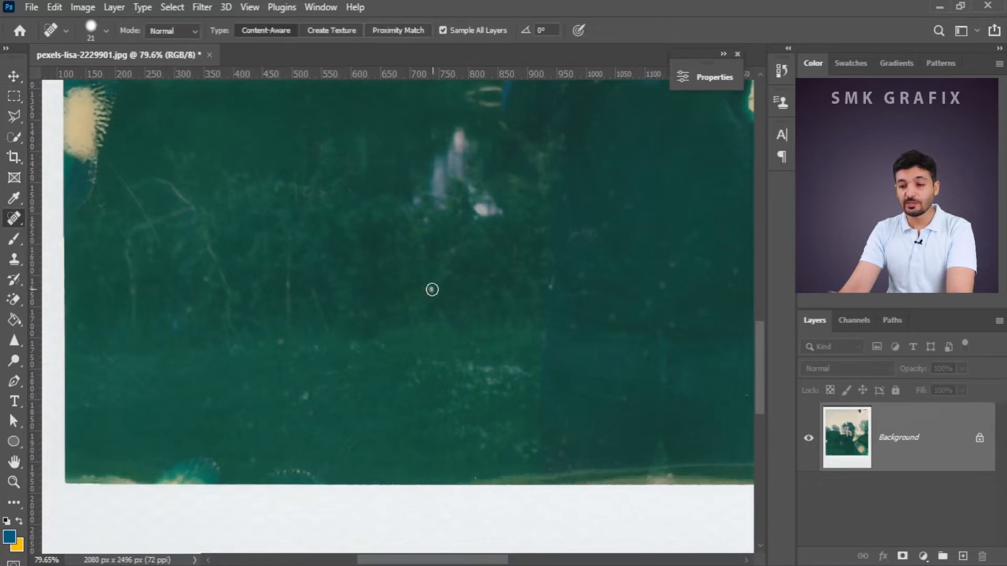
scroll(322, 338, "down", 1)
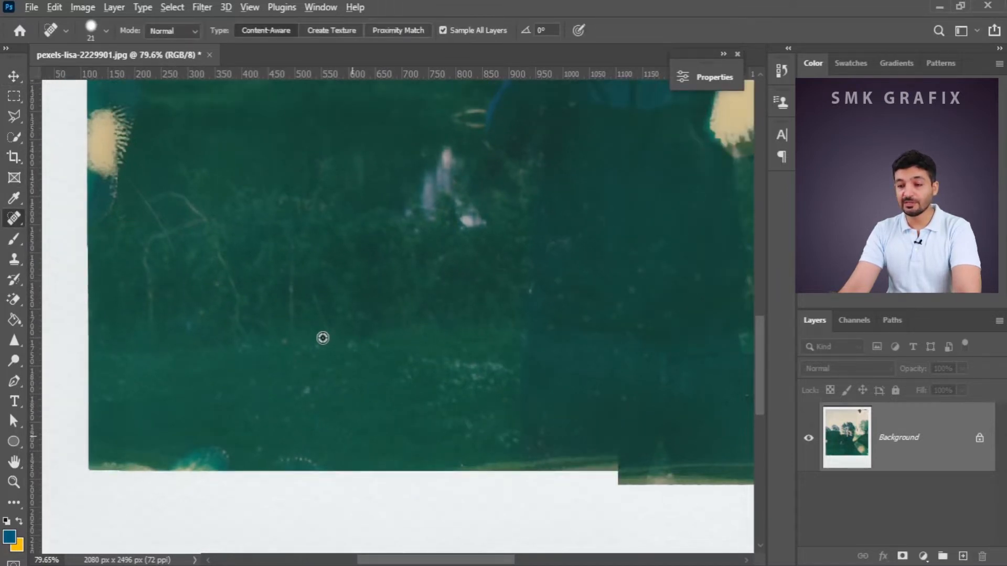
scroll(323, 337, "down", 3)
scroll(463, 330, "up", 2)
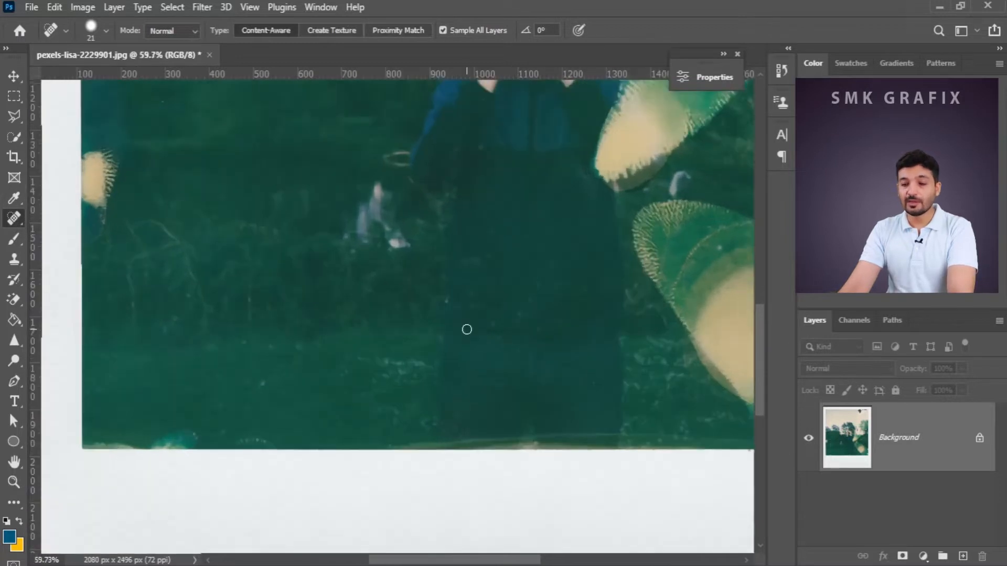
scroll(464, 330, "up", 1)
scroll(467, 329, "up", 1)
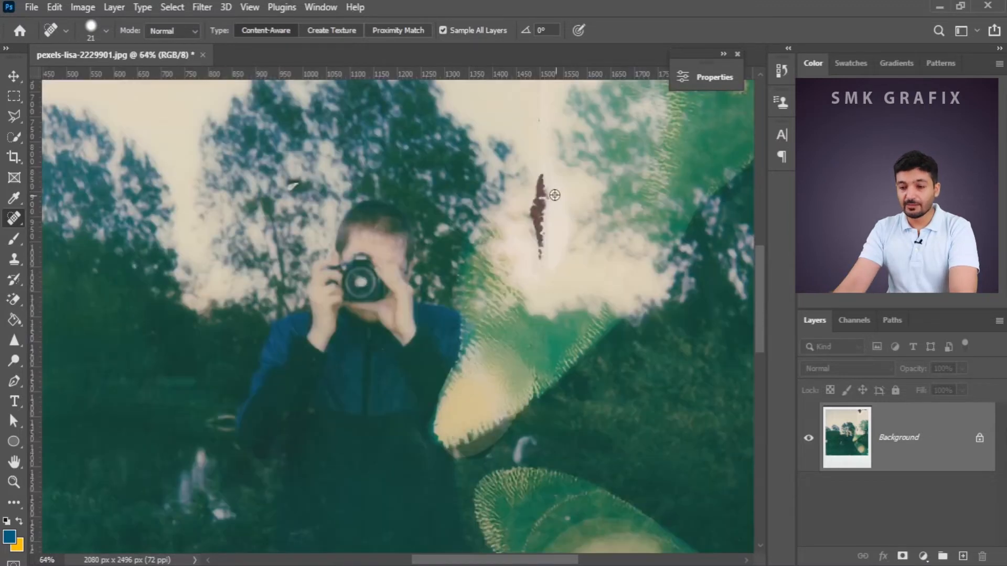
With a 153 px Healing Brush, sample the middle tree's left edge and paint it over the faded tree on the right
scroll(542, 175, "down", 4)
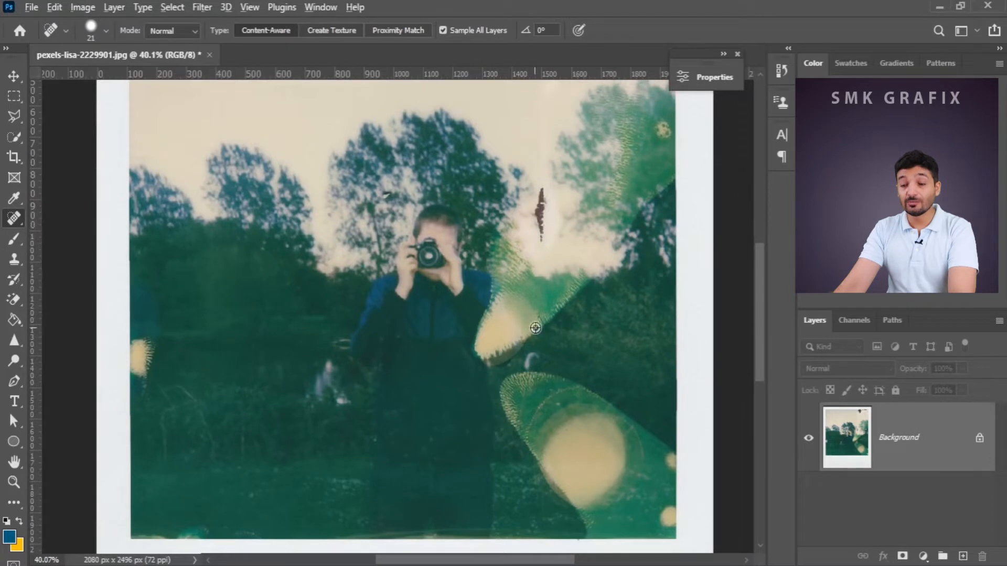
scroll(534, 329, "down", 3)
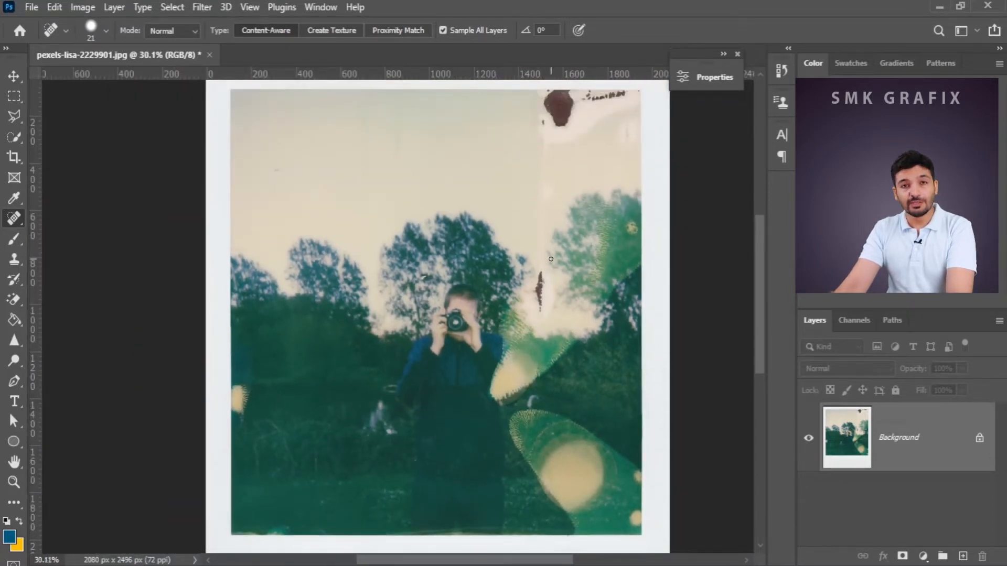
scroll(558, 289, "up", 1)
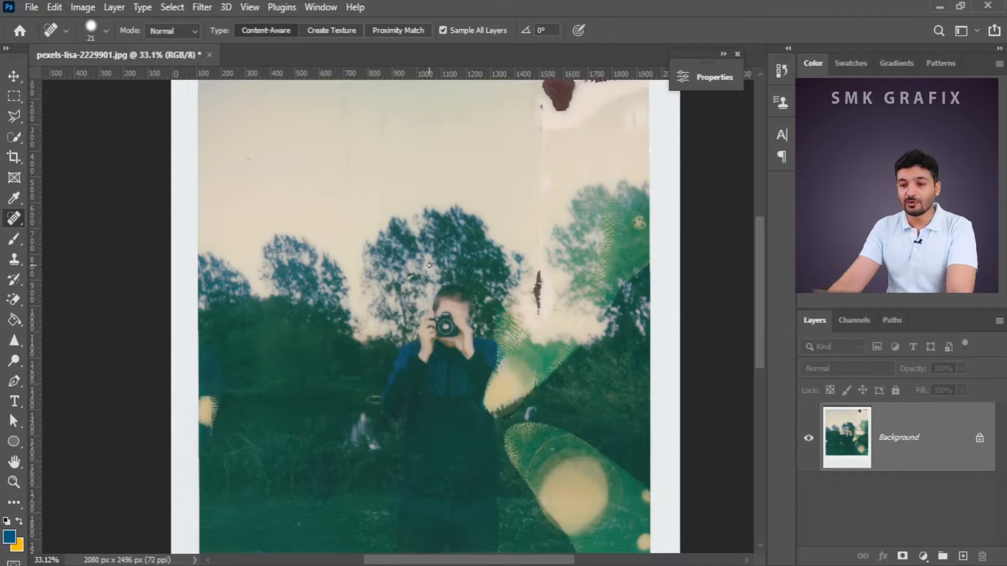
scroll(518, 256, "up", 2)
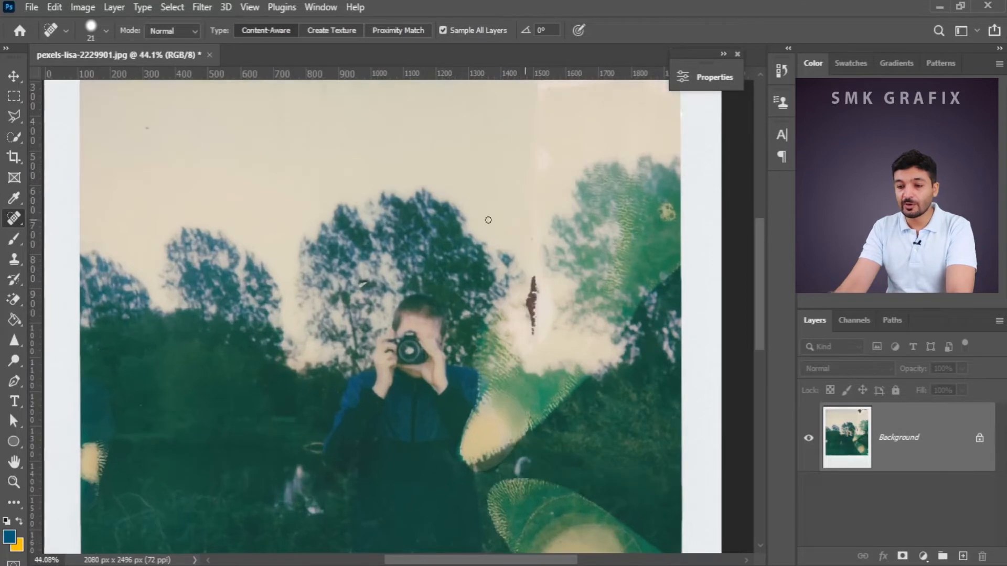
right_click(14, 217)
left_click(77, 235)
left_click(95, 33)
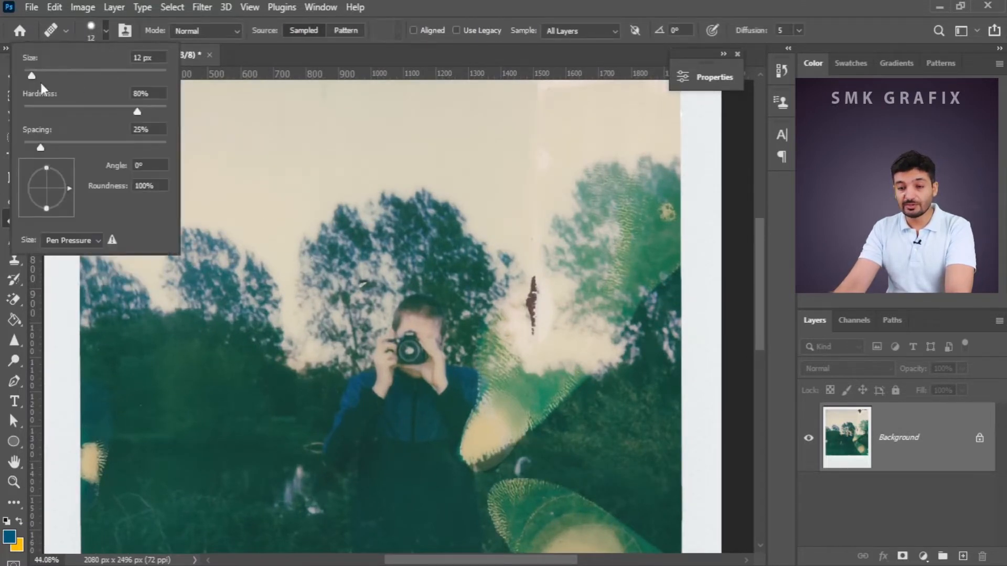
left_click_drag(119, 79, 112, 80)
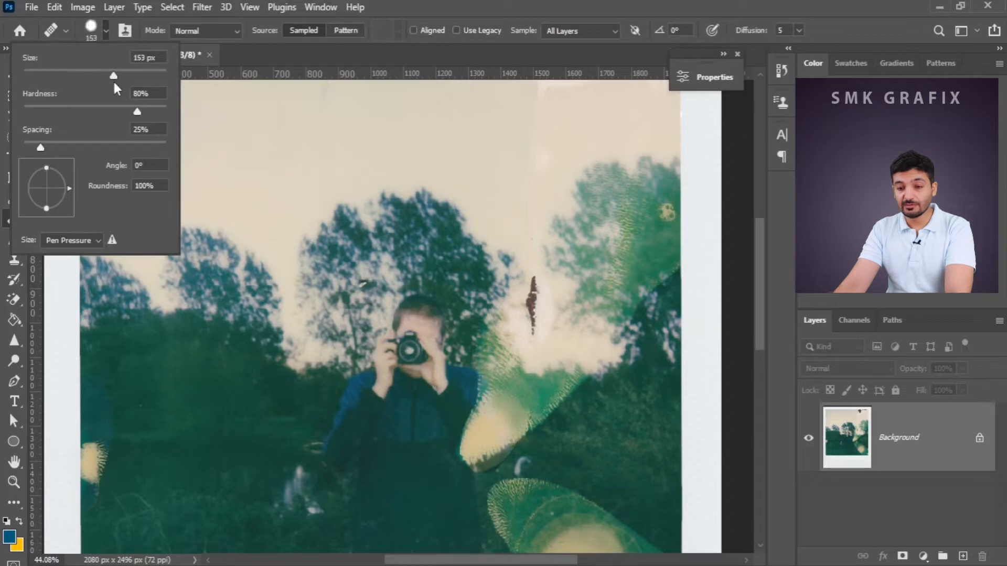
left_click(306, 254, "alt")
mouse_move(555, 227)
left_mouse_down()
mouse_move(564, 203)
mouse_move(563, 245)
mouse_move(576, 209)
mouse_move(575, 230)
left_mouse_up()
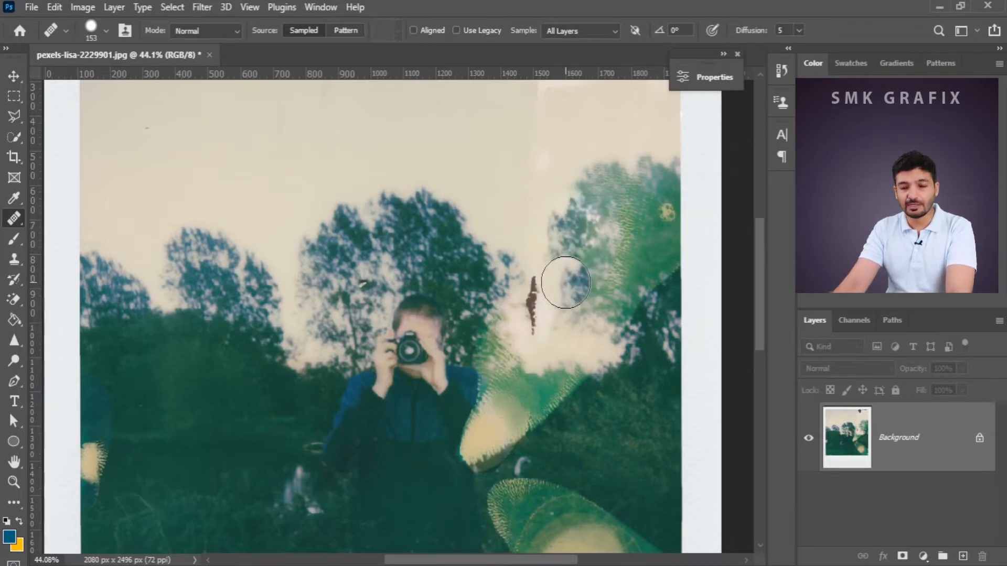
With the Clone Stamp, sample the middle tree's left edge and rebuild the left part of the damaged right tree
left_click(12, 262)
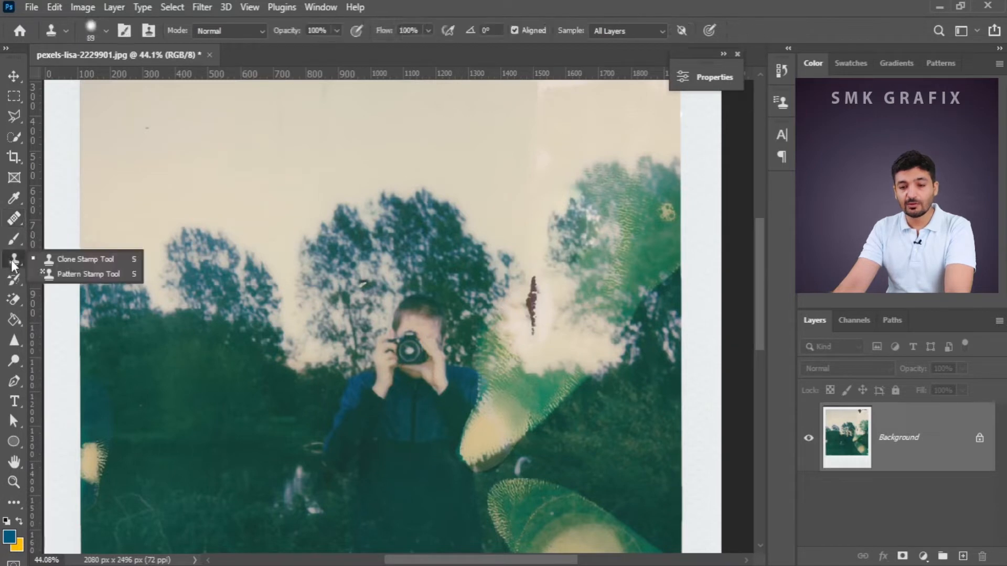
left_click(84, 259)
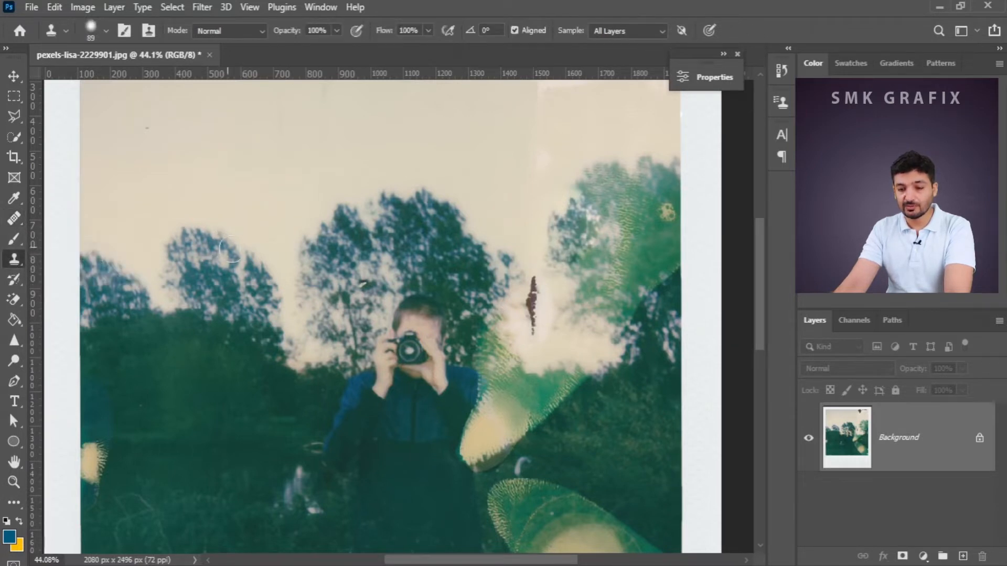
left_click(305, 243, "alt")
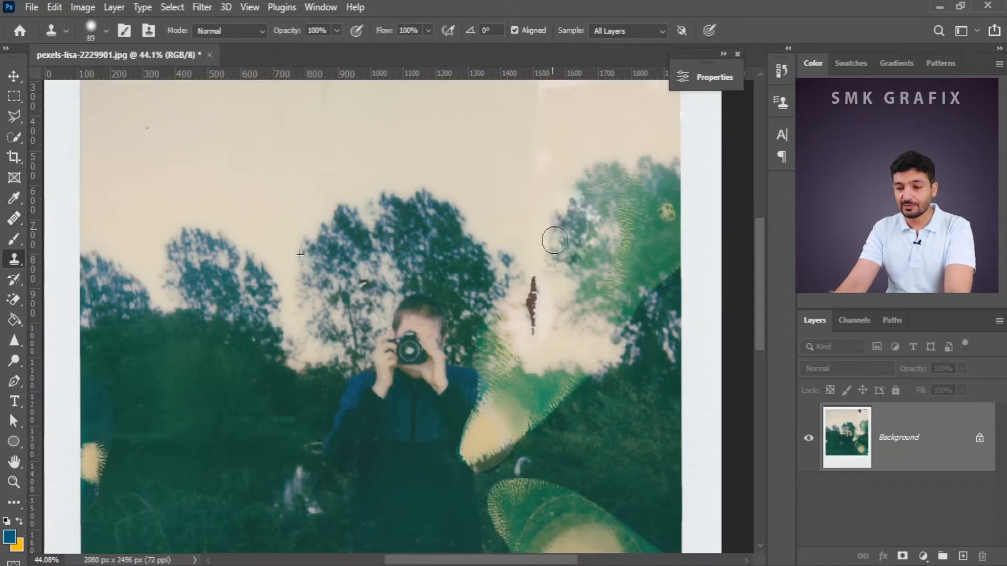
mouse_move(549, 227)
left_mouse_down()
mouse_move(569, 219)
mouse_move(582, 178)
mouse_move(616, 176)
mouse_move(581, 222)
mouse_move(597, 278)
mouse_move(577, 279)
mouse_move(611, 238)
mouse_move(613, 277)
mouse_move(589, 304)
mouse_move(567, 246)
mouse_move(621, 284)
left_mouse_up()
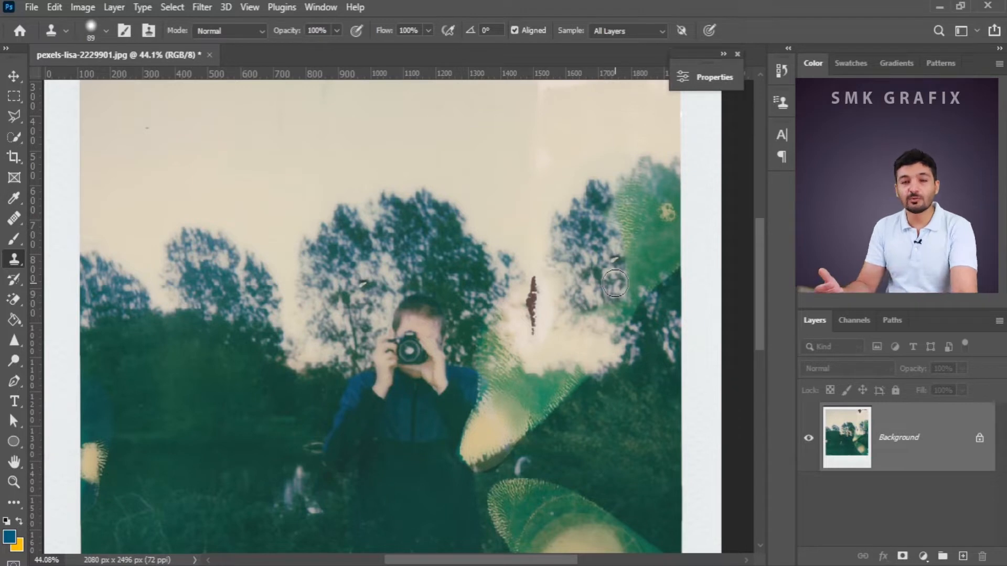
Clone the crown of the far-left tree over the green light leak beside the rebuilt right tree
scroll(174, 289, "down", 1)
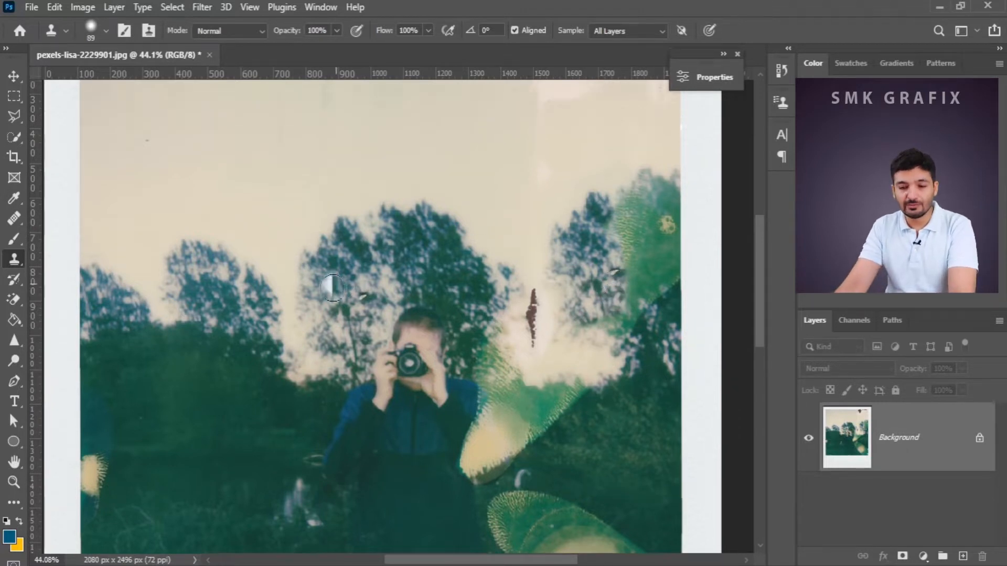
left_click(188, 249, "alt")
mouse_move(586, 196)
left_mouse_down()
mouse_move(576, 233)
mouse_move(600, 189)
mouse_move(603, 230)
mouse_move(587, 251)
mouse_move(616, 262)
mouse_move(603, 275)
left_mouse_up()
Clone tree foliage over the remaining green light leak along the photo's right edge
mouse_move(157, 296)
left_mouse_down()
mouse_move(191, 297)
mouse_move(167, 296)
left_mouse_up()
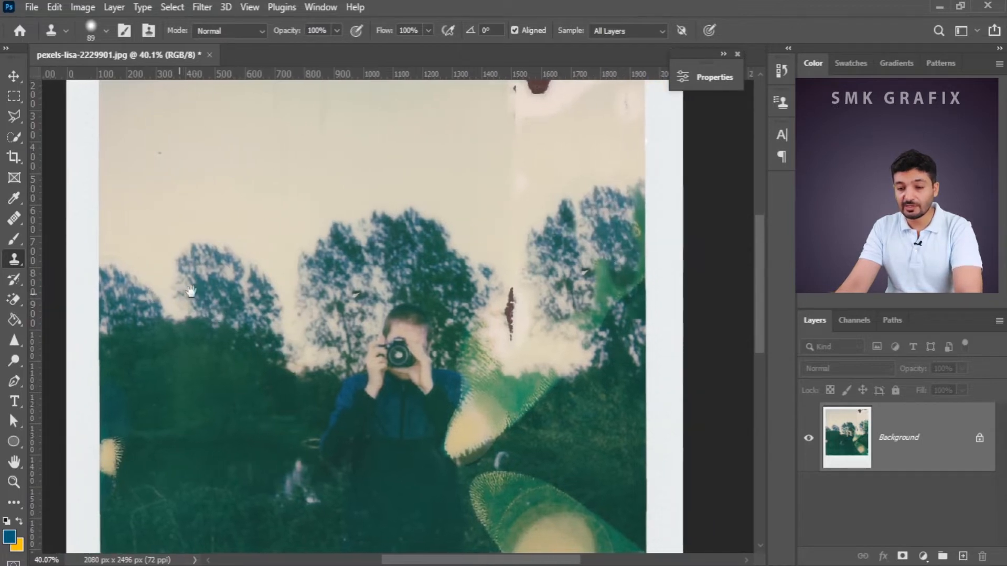
scroll(473, 209, "right", 3)
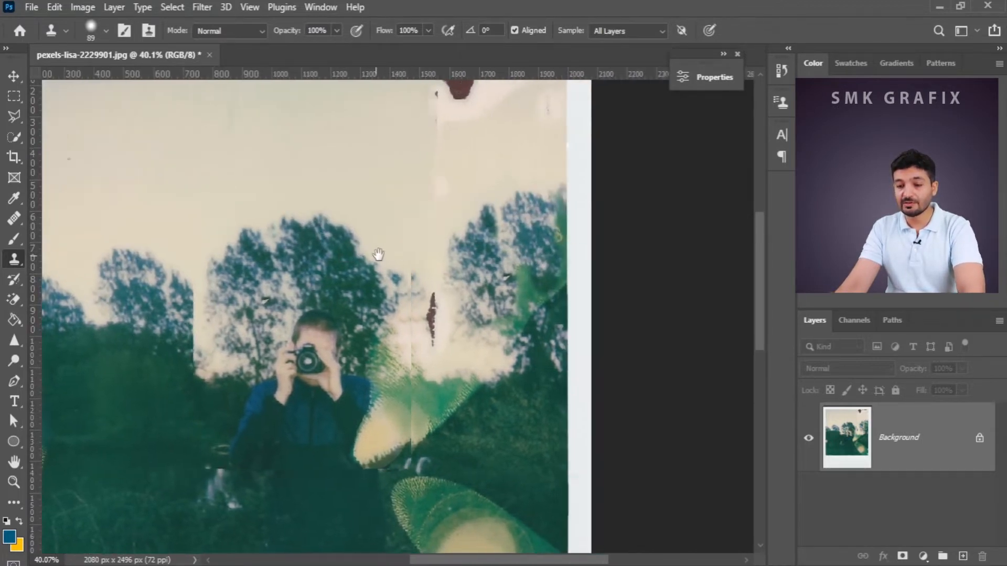
mouse_move(534, 202)
left_mouse_down()
mouse_move(535, 263)
mouse_move(519, 272)
mouse_move(536, 278)
mouse_move(537, 298)
mouse_move(507, 287)
mouse_move(504, 271)
mouse_move(463, 281)
mouse_move(512, 288)
mouse_move(525, 272)
mouse_move(514, 285)
mouse_move(521, 299)
mouse_move(531, 263)
mouse_move(529, 299)
mouse_move(495, 308)
mouse_move(534, 316)
mouse_move(536, 356)
mouse_move(480, 351)
mouse_move(519, 367)
left_mouse_up()
scroll(520, 358, "down", 2)
scroll(520, 359, "up", 2)
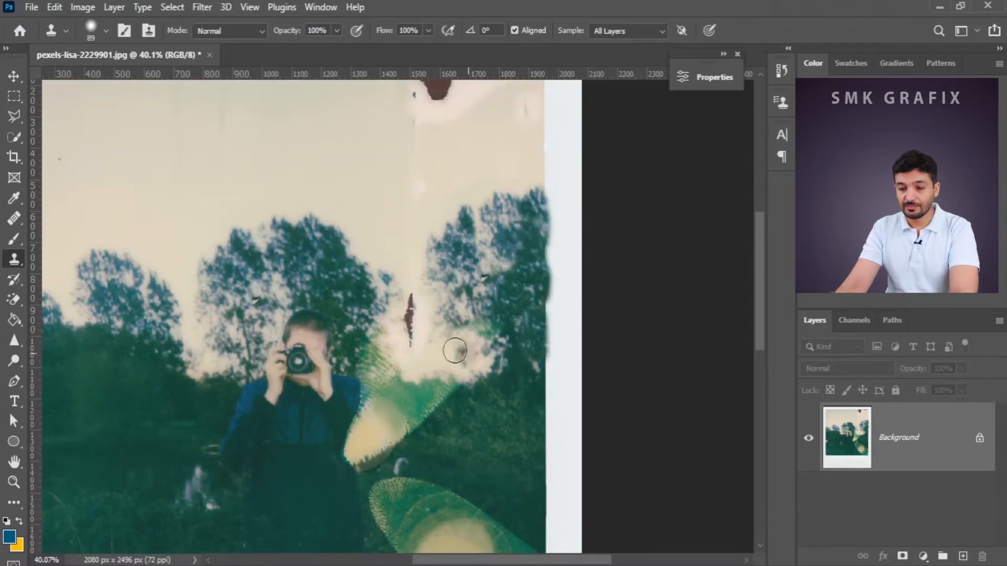
Clone foliage into the gap beneath the right tree and cover the dark vertical scratch with clean sky
left_click(73, 296, "alt")
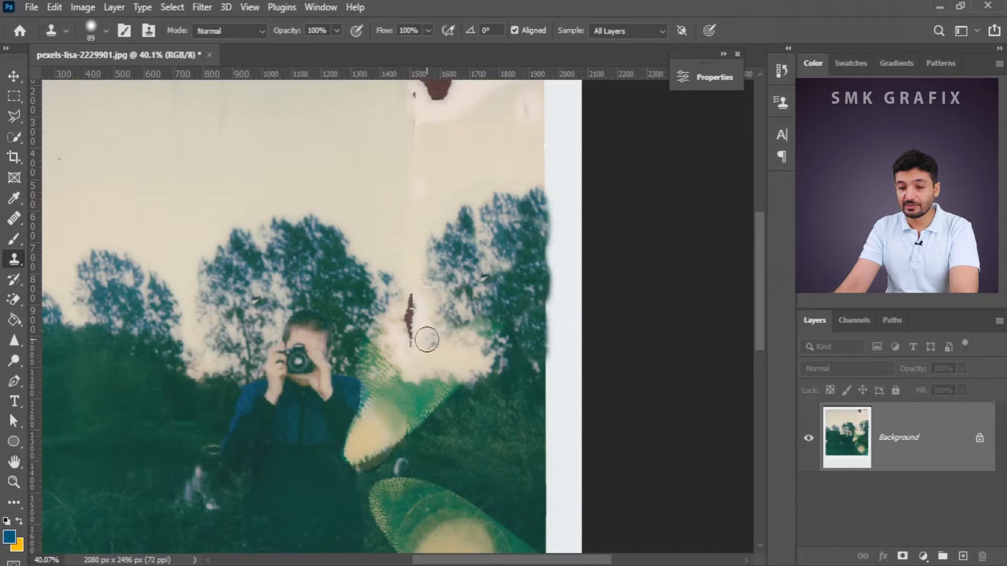
mouse_move(426, 340)
left_mouse_down()
mouse_move(433, 325)
mouse_move(443, 362)
mouse_move(449, 353)
mouse_move(485, 359)
mouse_move(439, 365)
left_mouse_up()
mouse_move(413, 288)
left_mouse_down()
mouse_move(411, 335)
mouse_move(387, 322)
mouse_move(411, 338)
mouse_move(402, 321)
mouse_move(418, 368)
mouse_move(406, 333)
left_mouse_up()
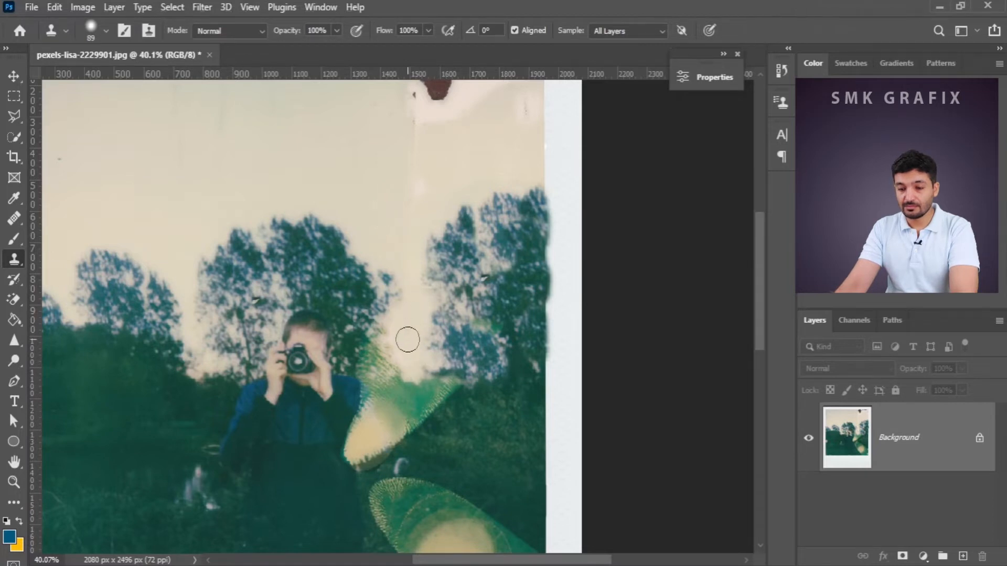
Enlarge the Clone Stamp brush to 165 px and clone clean sky over the vertical seam and brown stains in the upper-right sky
scroll(415, 343, "down", 3)
left_click(106, 31)
left_click_drag(127, 80, 137, 80)
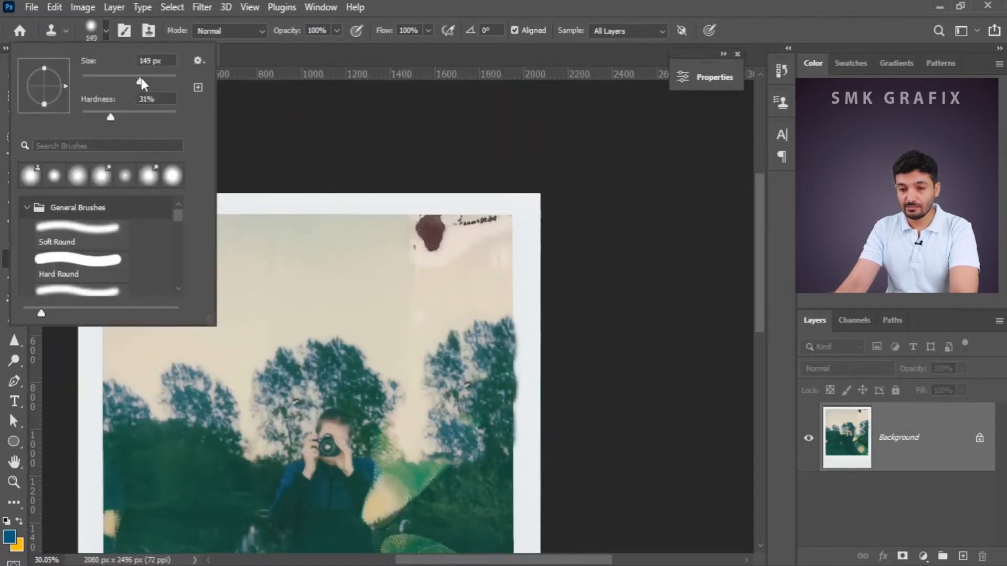
scroll(457, 217, "up", 3)
left_click(311, 214, "alt")
mouse_move(407, 211)
left_mouse_down()
mouse_move(450, 256)
mouse_move(506, 236)
mouse_move(506, 213)
mouse_move(520, 278)
mouse_move(401, 334)
left_mouse_up()
scroll(401, 334, "down", 2)
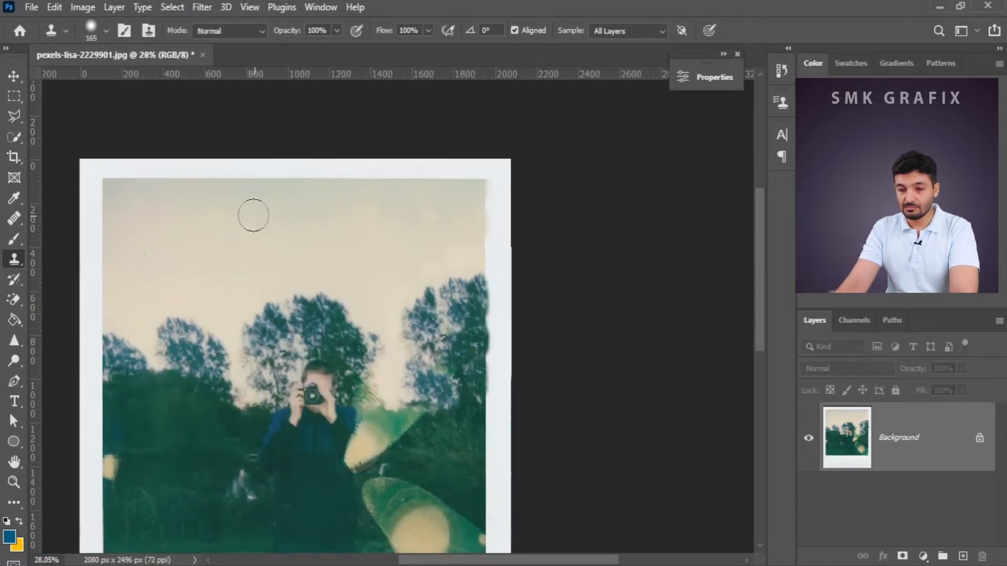
Clone dark foliage and grass over the large diagonal light leak in the photo's lower-right area
scroll(398, 378, "up", 3)
left_click(458, 317, "alt")
mouse_move(361, 320)
left_mouse_down()
mouse_move(396, 320)
mouse_move(398, 338)
mouse_move(371, 321)
mouse_move(371, 376)
mouse_move(353, 329)
left_mouse_up()
scroll(440, 455, "down", 3)
left_click(342, 444, "alt")
mouse_move(403, 442)
left_mouse_down()
mouse_move(431, 495)
mouse_move(409, 499)
mouse_move(489, 513)
left_mouse_up()
left_click(409, 490, "alt")
scroll(459, 498, "down", 2)
left_click(411, 440, "alt")
mouse_move(445, 459)
left_mouse_down()
mouse_move(490, 434)
mouse_move(454, 416)
mouse_move(468, 451)
left_mouse_up()
Sample several grass areas and clone them over the light leak remaining along the photo's lower-right edge
left_click(416, 439, "alt")
left_click(113, 447, "alt")
left_click(164, 432, "alt")
left_click(473, 456)
left_click(90, 409, "alt")
mouse_move(495, 404)
left_mouse_down()
mouse_move(516, 405)
mouse_move(442, 391)
mouse_move(462, 369)
mouse_move(525, 446)
mouse_move(442, 362)
mouse_move(473, 372)
left_mouse_up()
left_click(496, 367, "alt")
left_click(453, 358, "alt")
left_click(461, 428, "alt")
Clone hedge texture over the cream light leak between the person's waist and the rebuilt hedge
left_click(484, 355, "alt")
mouse_move(424, 325)
left_mouse_down()
mouse_move(420, 317)
mouse_move(382, 325)
left_mouse_up()
left_click(471, 329, "alt")
mouse_move(377, 326)
left_mouse_down()
mouse_move(449, 357)
mouse_move(391, 377)
mouse_move(419, 354)
mouse_move(375, 327)
mouse_move(447, 335)
mouse_move(364, 287)
left_mouse_up()
left_click(471, 352, "alt")
left_click(468, 350, "alt")
left_click(448, 335, "alt")
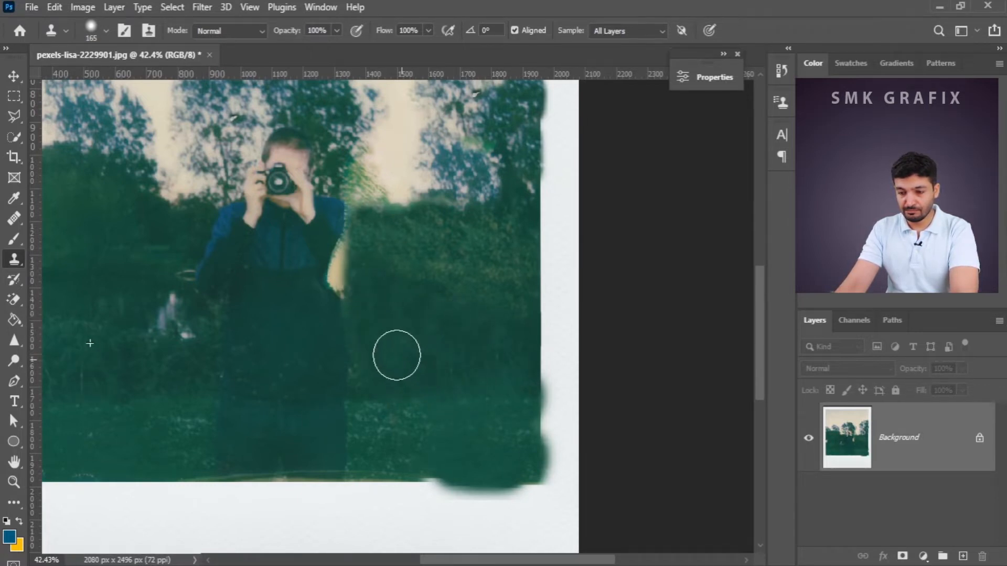
Remove the thin pale scratches from the photo's lower-left grass with the Spot Healing Brush
scroll(380, 427, "up", 3)
scroll(226, 357, "up", 1)
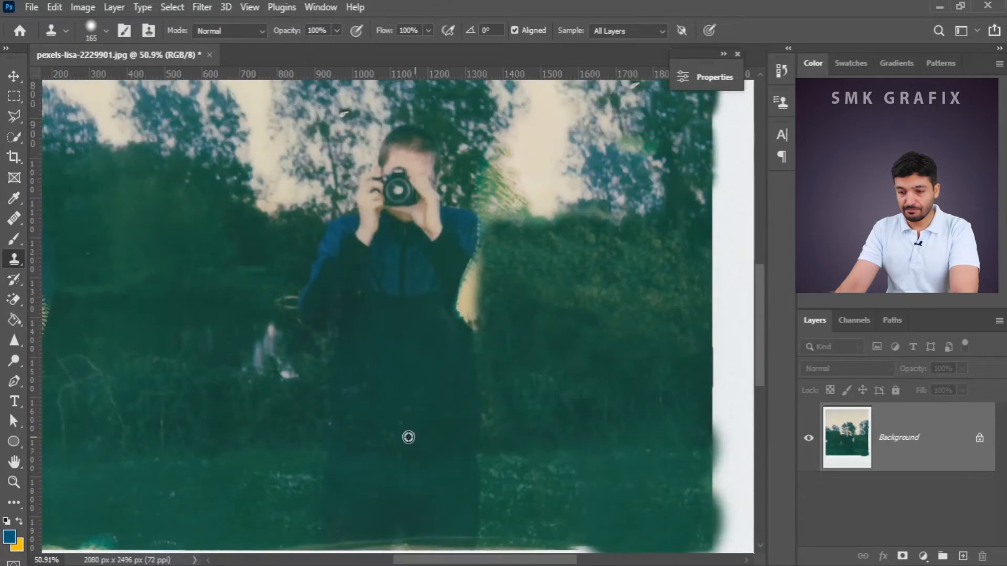
scroll(409, 436, "down", 2)
scroll(110, 424, "up", 4)
left_click(17, 223)
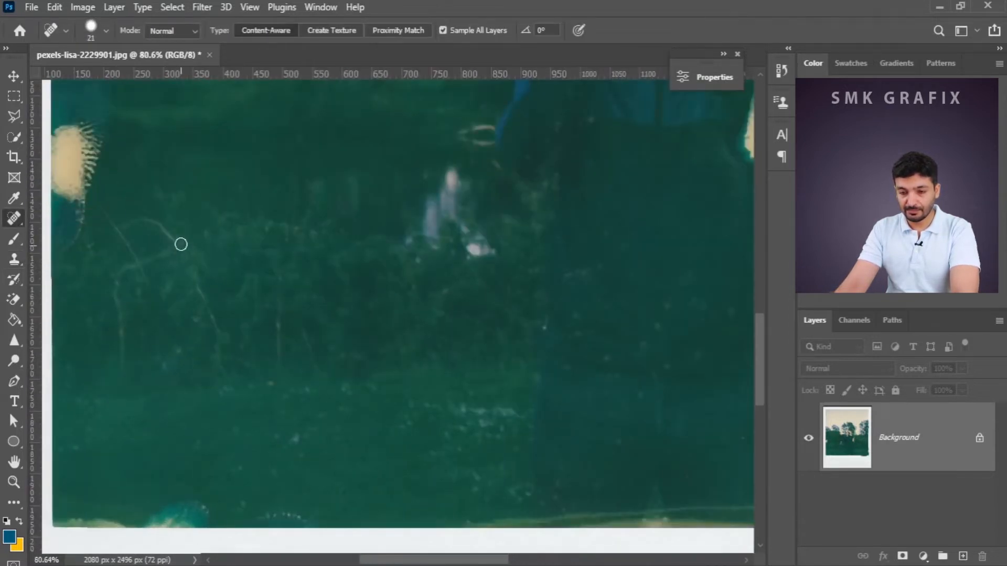
left_click_drag(107, 223, 107, 224)
left_click_drag(96, 194, 114, 224)
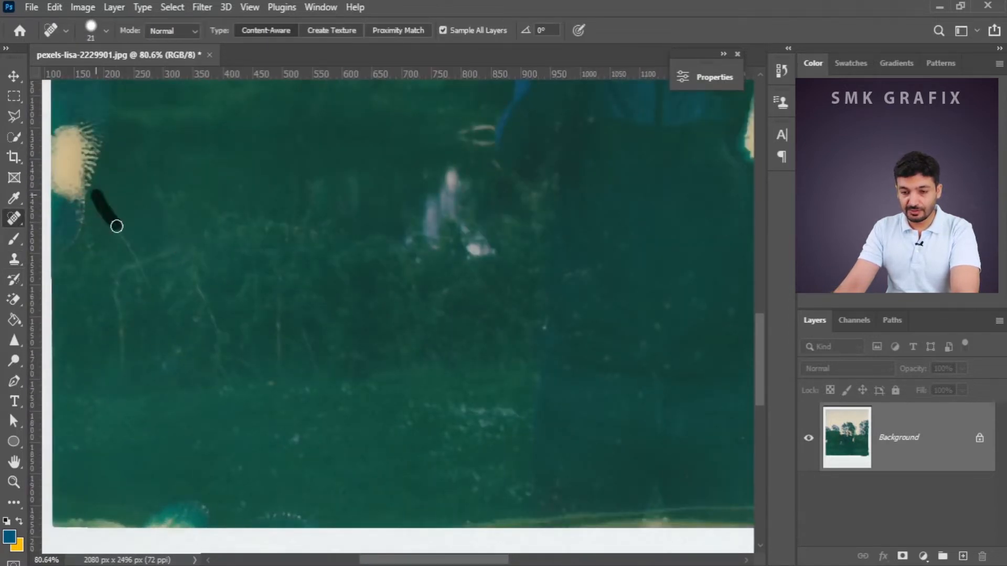
left_click_drag(145, 274, 145, 273)
left_click_drag(125, 336, 126, 381)
left_click_drag(200, 254, 199, 300)
left_click_drag(219, 359, 220, 359)
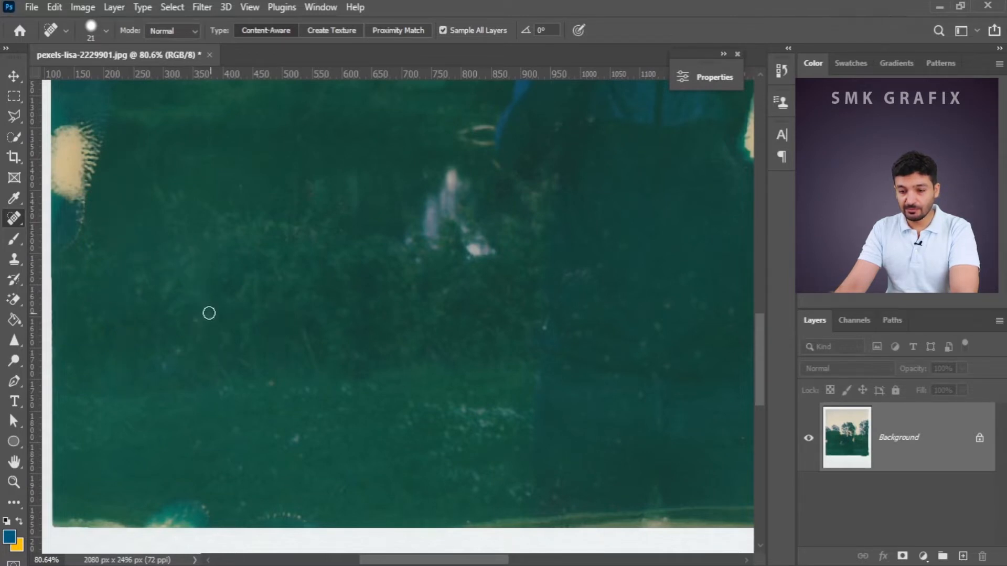
Heal the pale line along the photo's bottom edge beneath the person with the Spot Healing Brush
scroll(309, 413, "down", 3)
scroll(417, 434, "right", 3)
left_click_drag(577, 479, 296, 482)
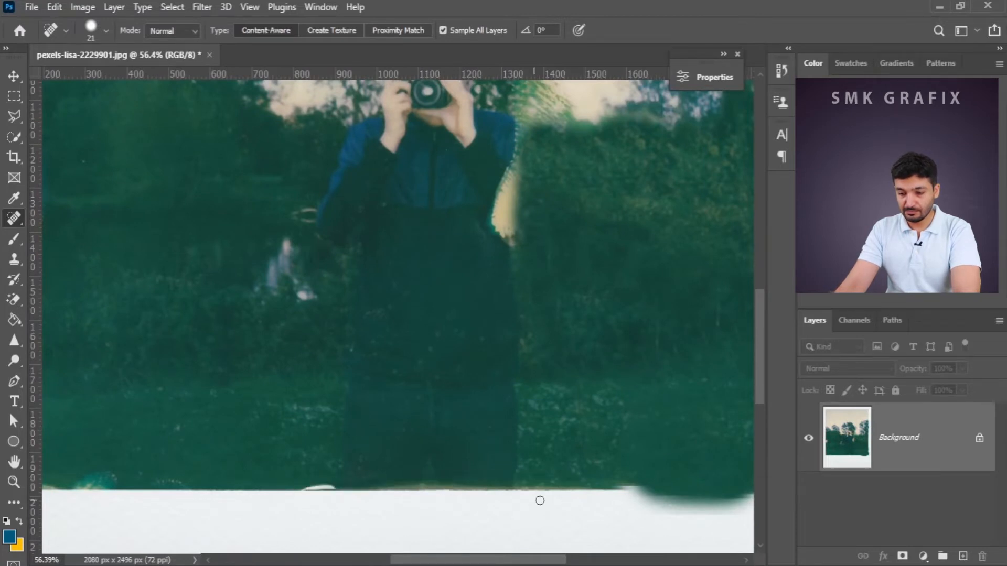
Clone dark grass over the teal and cream stains and the white gap along the photo's bottom-left edge
scroll(441, 421, "down", 2)
scroll(169, 483, "up", 4)
key("s")
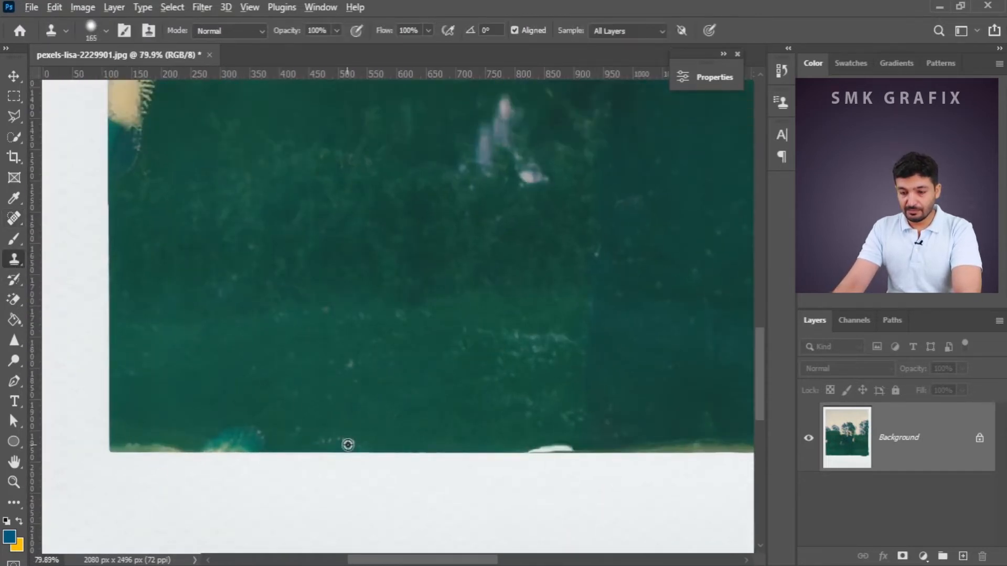
left_click(388, 451, "alt")
mouse_move(288, 427)
left_mouse_down()
mouse_move(270, 438)
mouse_move(261, 452)
mouse_move(164, 449)
left_mouse_up()
left_click_drag(297, 450, 340, 450)
scroll(341, 450, "down", 3)
scroll(418, 455, "up", 3)
left_click_drag(524, 443, 492, 446)
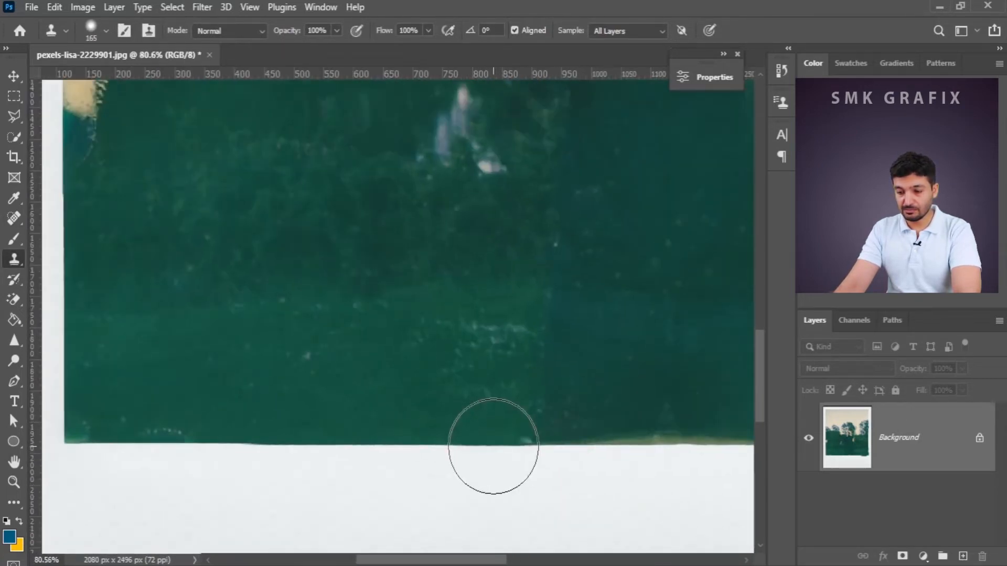
Clone tree foliage over the yellow-green light leak above the person's shoulder, beside the central tree
scroll(663, 240, "down", 4)
scroll(614, 326, "up", 3)
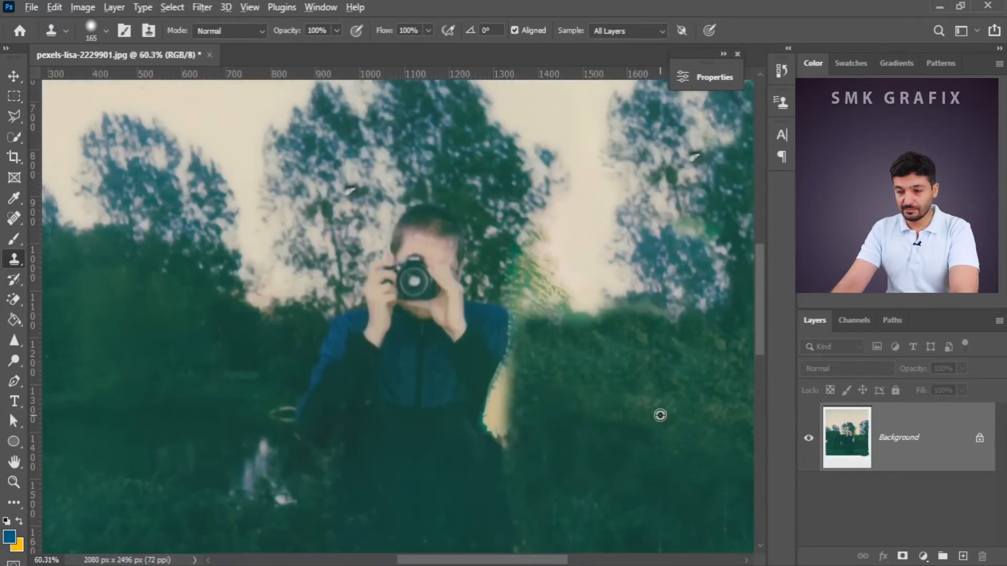
mouse_move(562, 300)
left_mouse_down()
mouse_move(517, 265)
mouse_move(535, 231)
left_mouse_up()
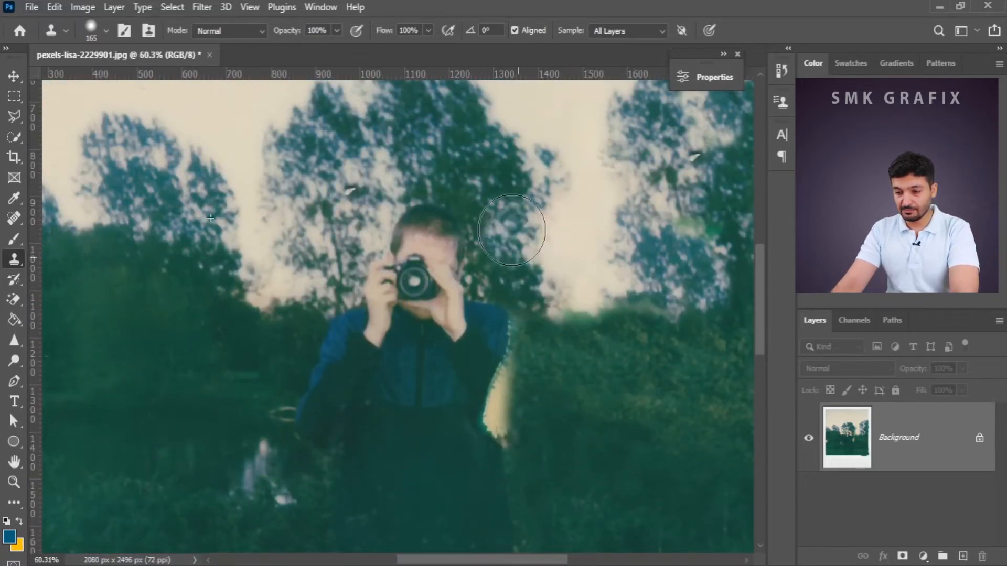
Clone dark foliage over the cream light leak and blue patch on the photo's left edge
scroll(633, 404, "down", 3)
scroll(296, 164, "up", 3)
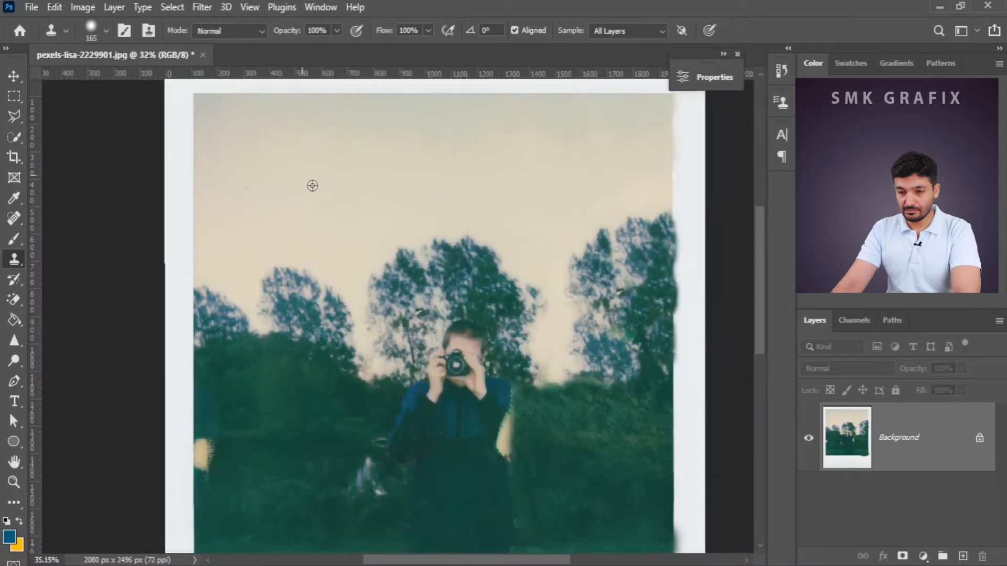
scroll(214, 189, "down", 4)
scroll(393, 411, "up", 4)
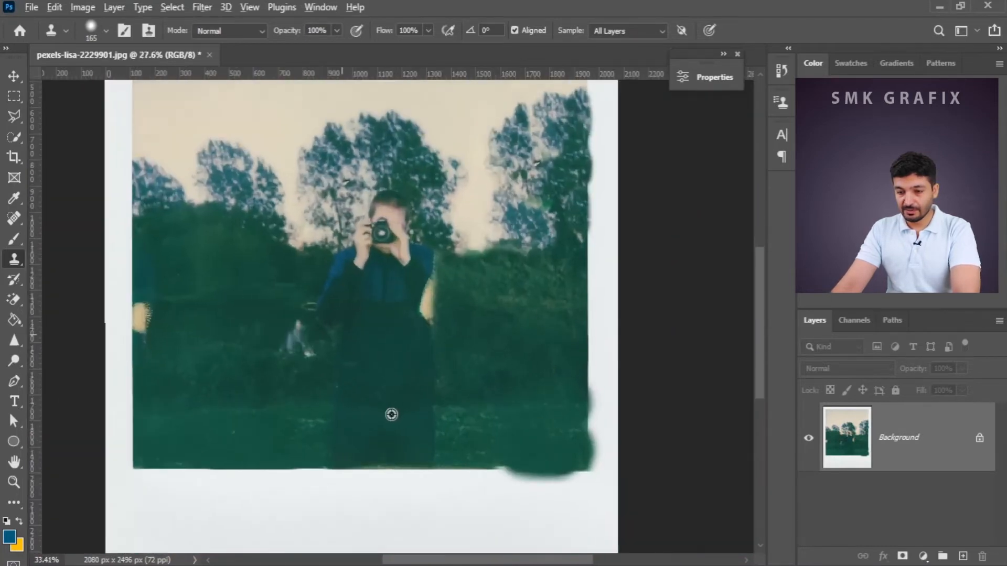
scroll(162, 324, "up", 1)
mouse_move(195, 321)
left_mouse_down()
mouse_move(180, 406)
mouse_move(189, 283)
mouse_move(173, 210)
left_mouse_up()
scroll(270, 418, "down", 4)
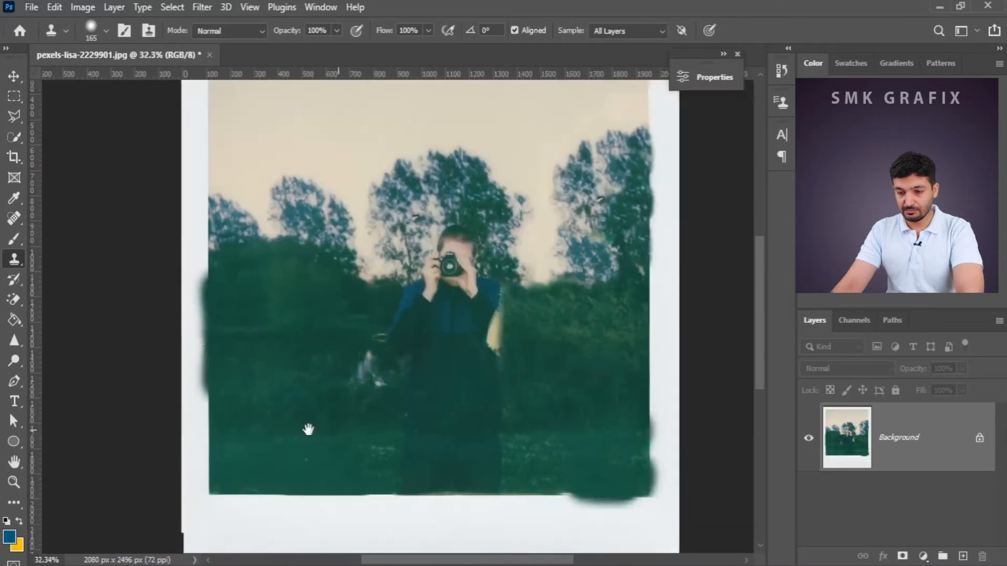
Mirror the clone source horizontally in the Clone Source settings to reuse the person's undamaged arm
scroll(471, 378, "up", 1)
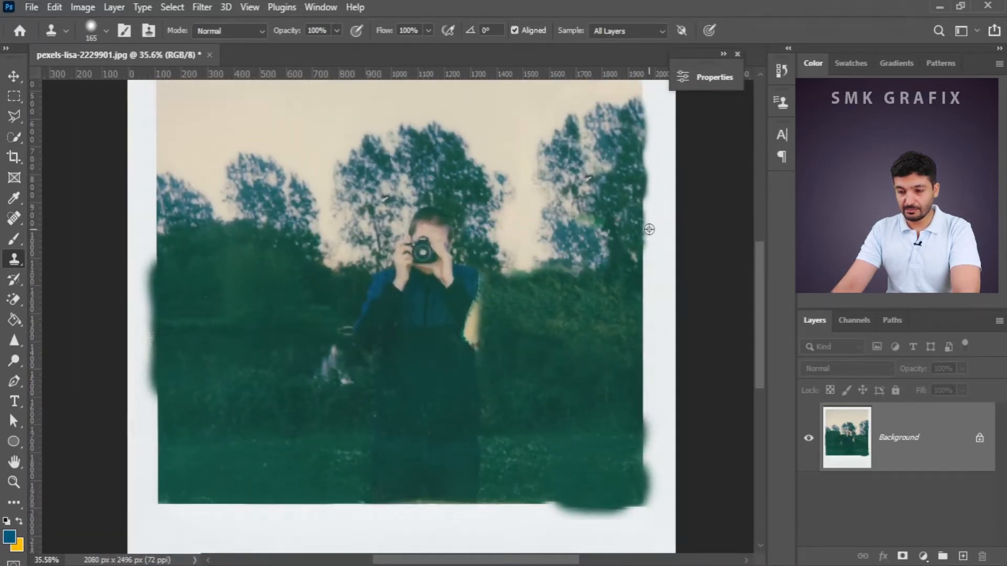
scroll(554, 383, "up", 1)
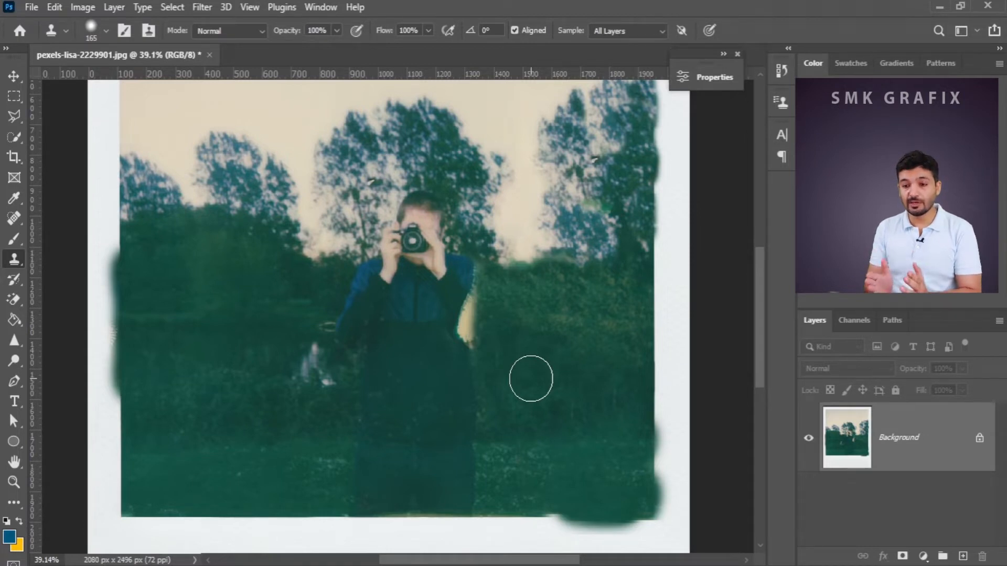
scroll(530, 373, "up", 4)
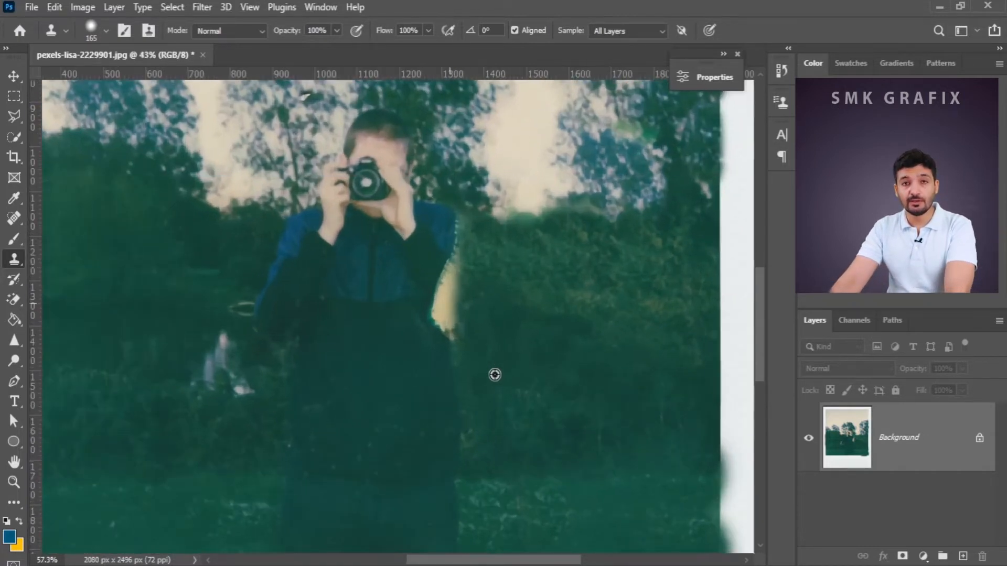
scroll(492, 343, "up", 2)
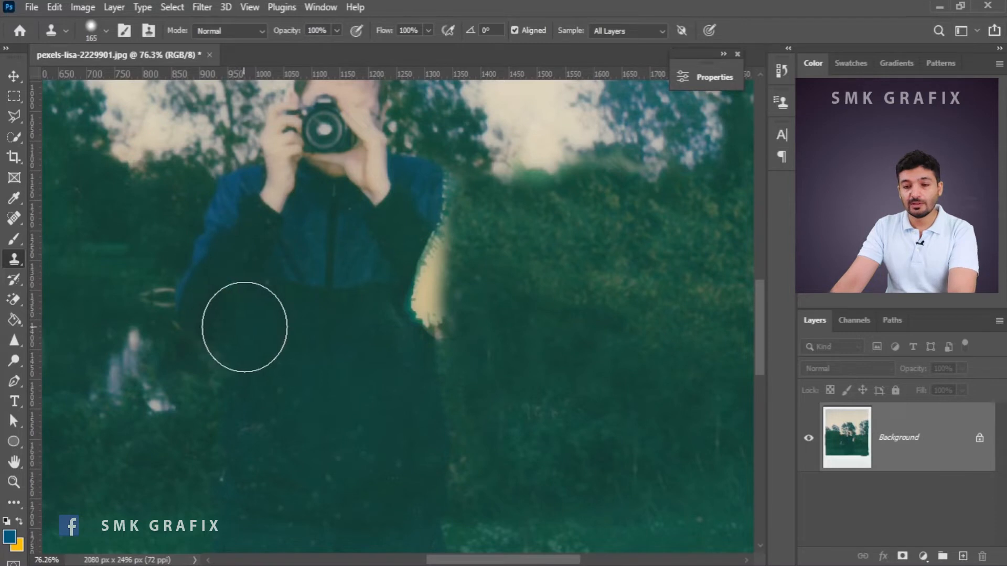
scroll(191, 318, "up", 2)
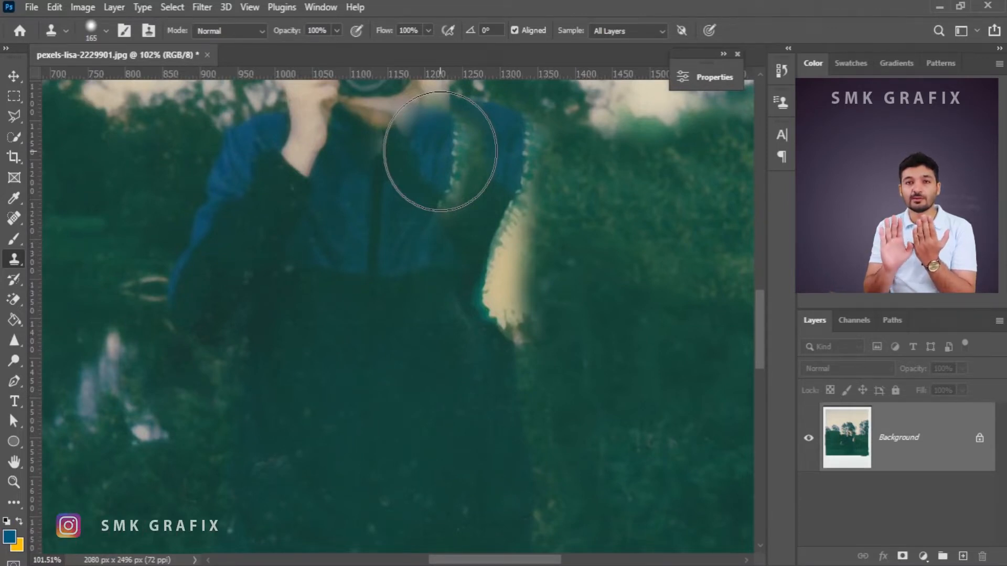
scroll(440, 151, "down", 3)
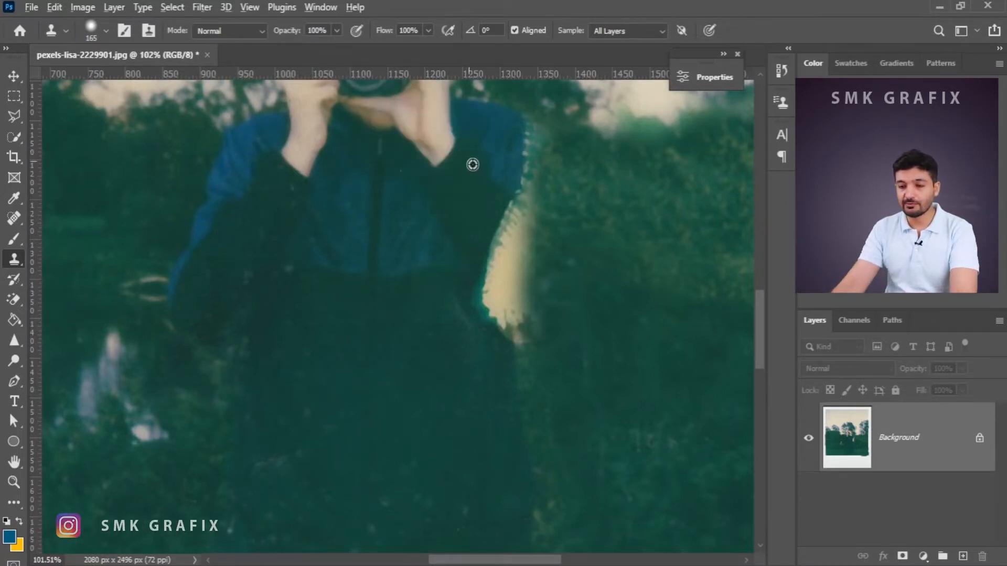
left_click(320, 8)
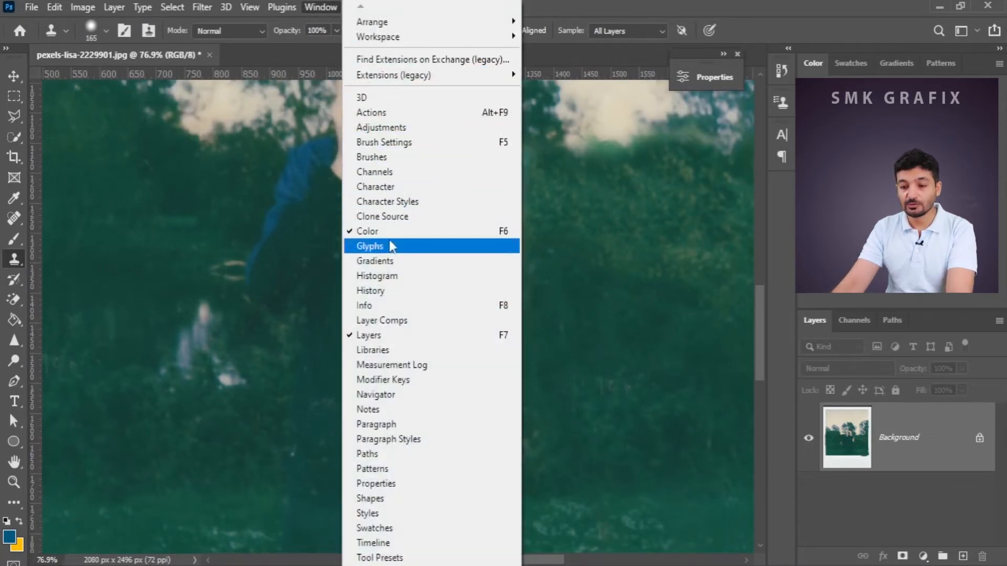
left_click(392, 217)
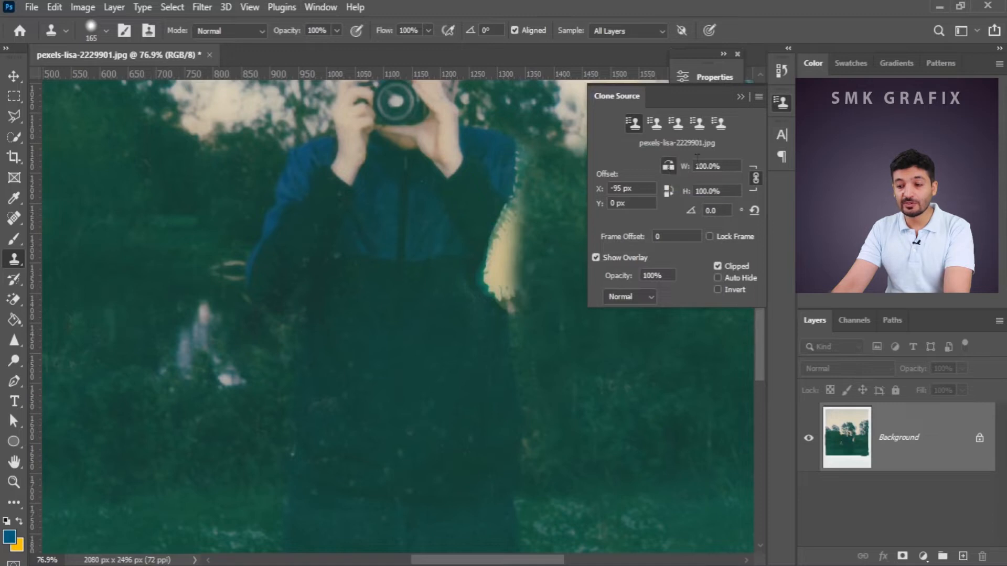
left_click(740, 98)
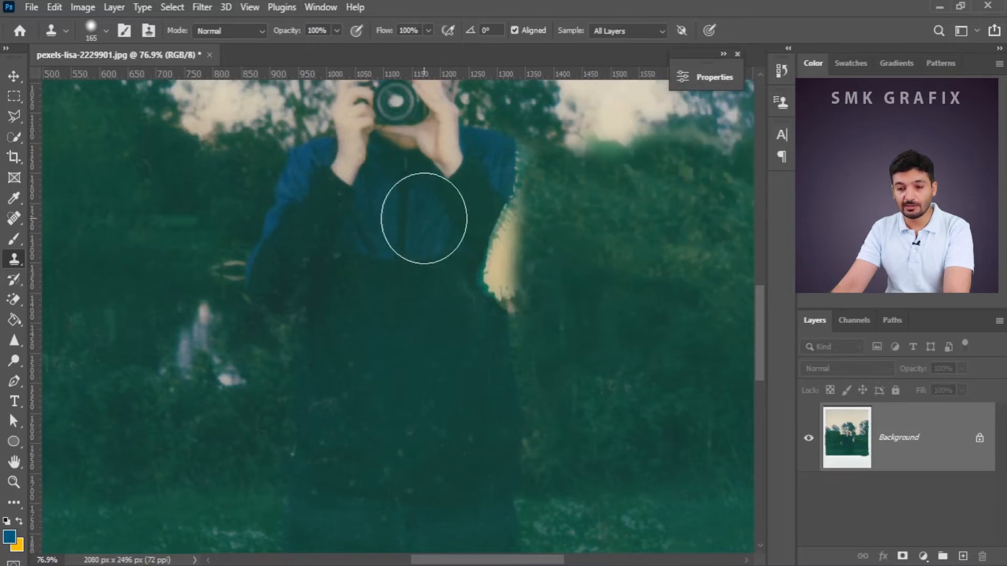
Set the Clone Stamp brush to 48 px and clone the mirrored intact sleeve over the person's damaged arm
right_click(14, 259)
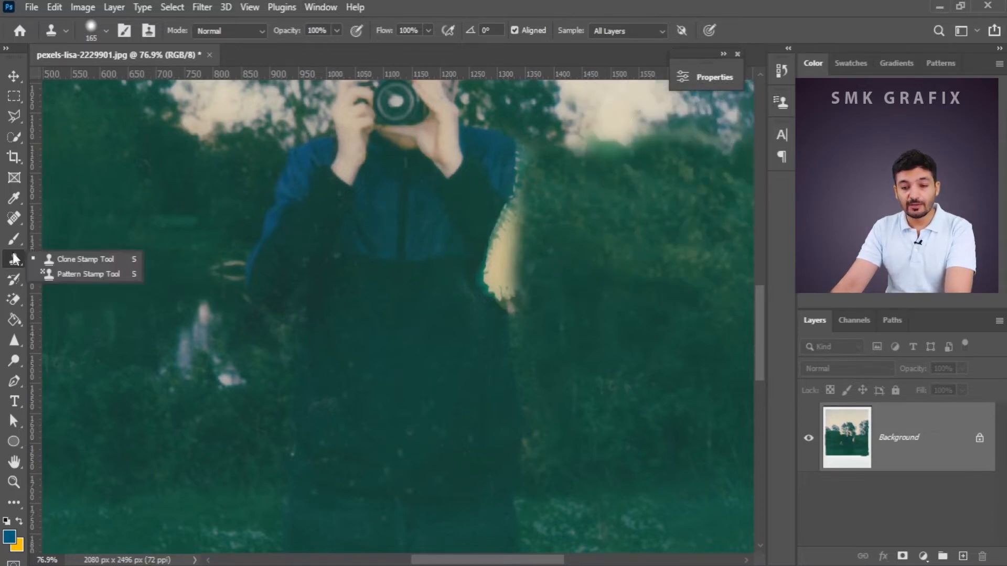
left_click(76, 262)
left_click(106, 30)
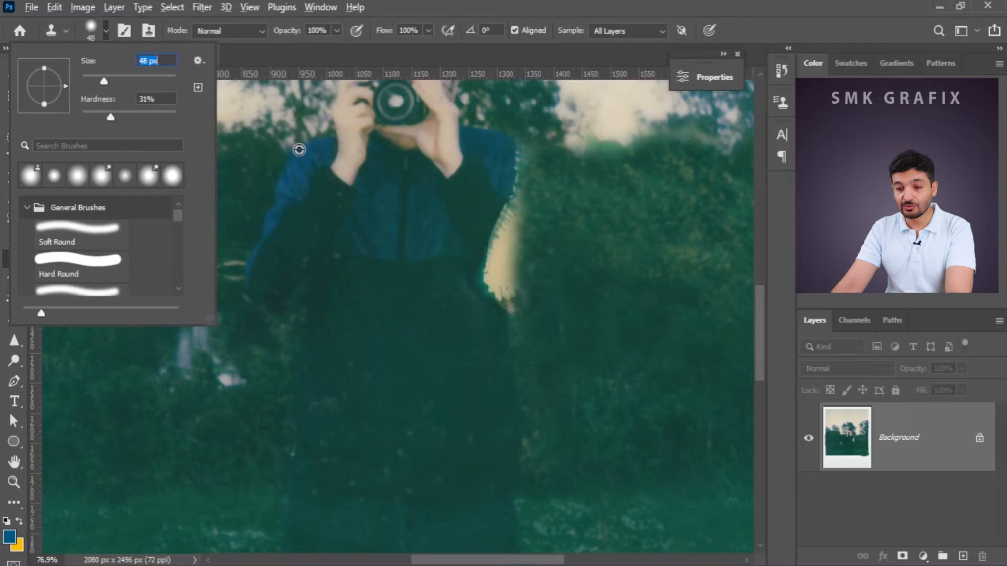
key("Return")
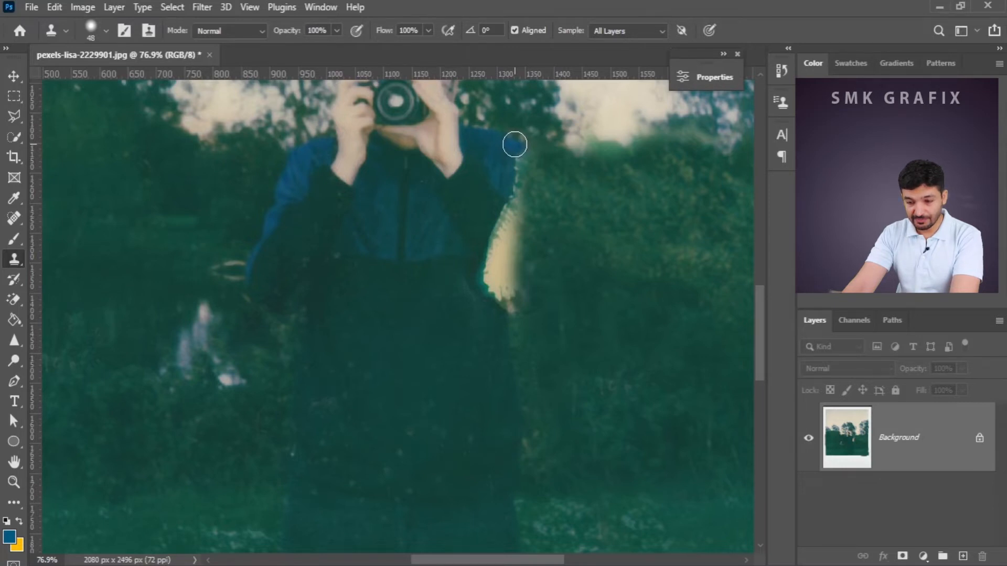
mouse_move(529, 180)
left_mouse_down()
mouse_move(541, 230)
mouse_move(511, 190)
mouse_move(523, 223)
mouse_move(505, 199)
mouse_move(503, 224)
mouse_move(519, 241)
mouse_move(496, 226)
mouse_move(494, 240)
mouse_move(492, 290)
mouse_move(517, 306)
mouse_move(523, 278)
mouse_move(505, 261)
left_mouse_up()
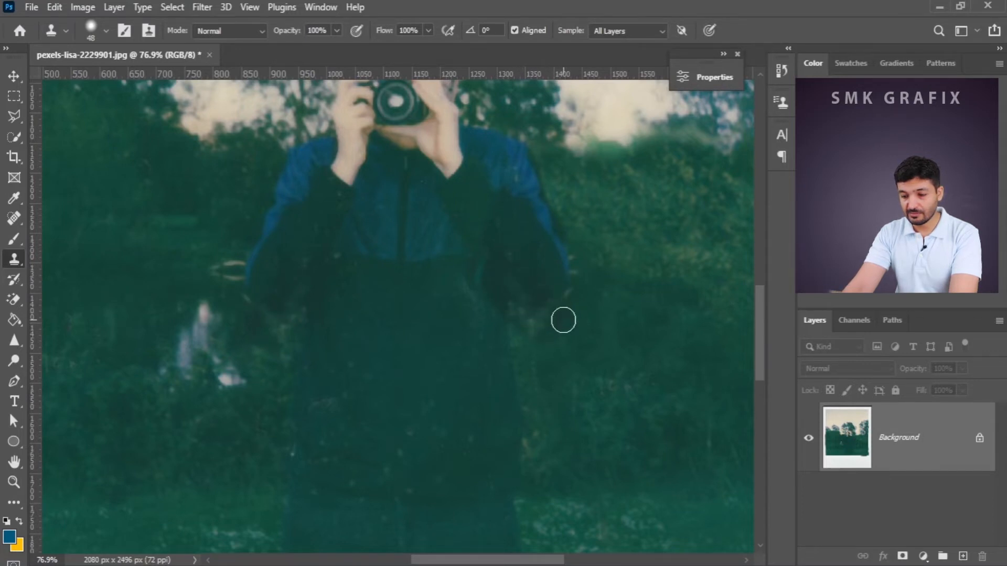
Switch to the Healing Brush Tool and set its brush size to 29 px
scroll(569, 324, "up", 4)
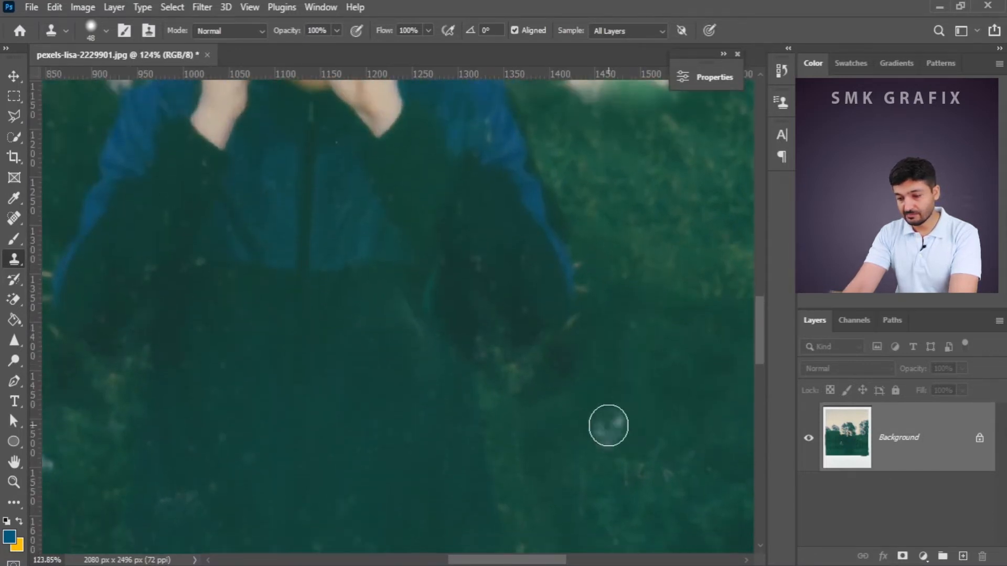
scroll(608, 426, "up", 2)
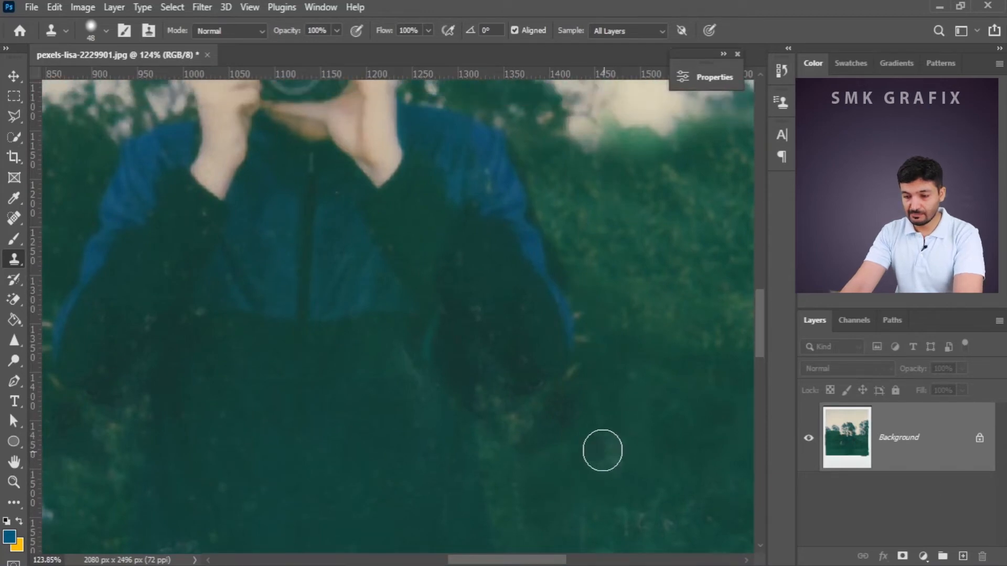
scroll(519, 346, "down", 3)
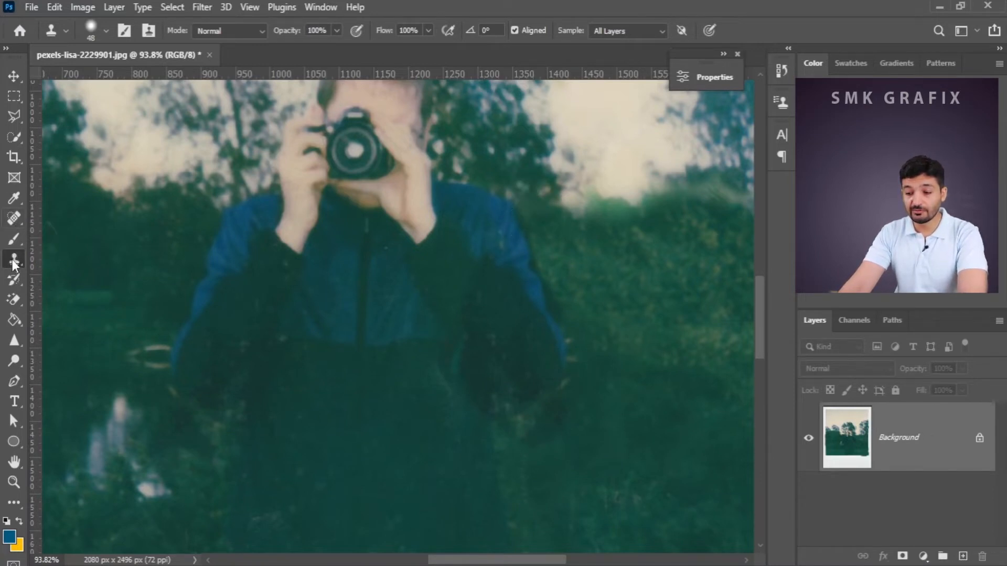
left_click(14, 218)
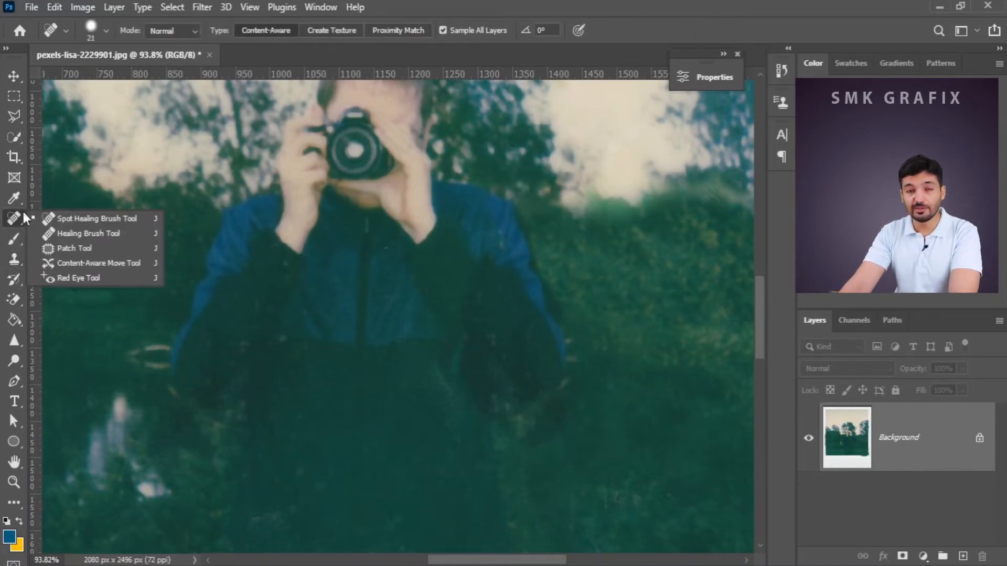
left_click(72, 233)
left_click(107, 32)
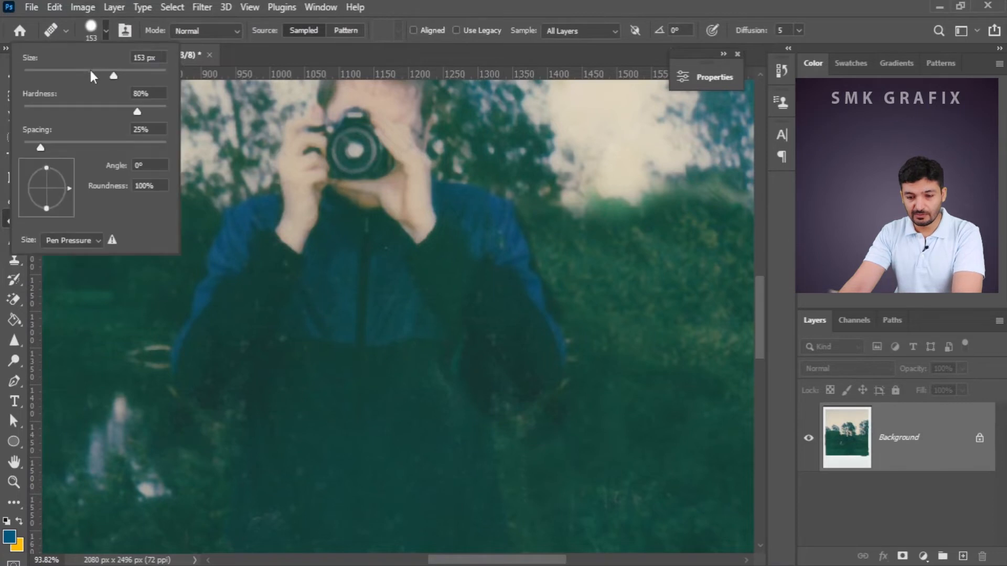
left_click_drag(45, 75, 43, 75)
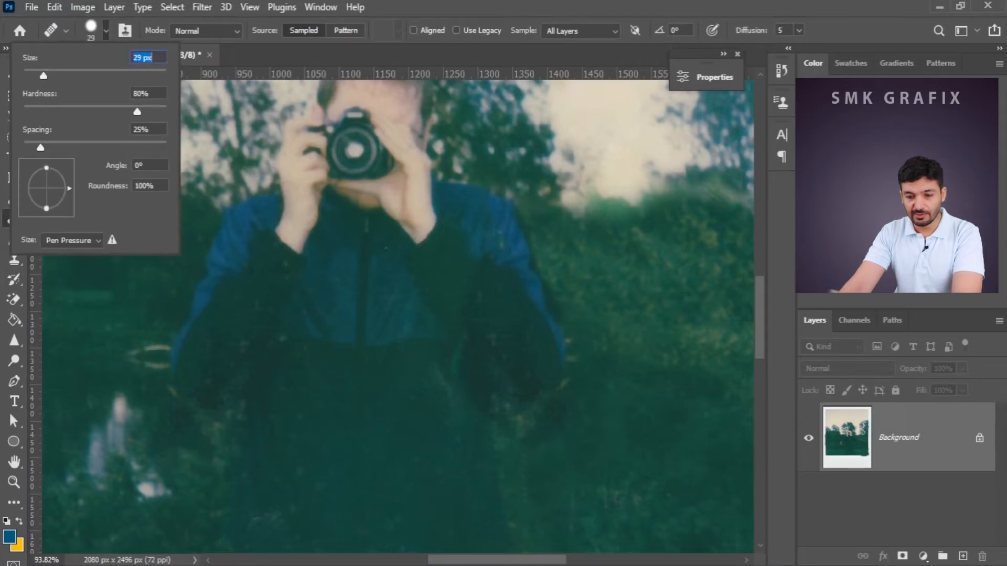
Turn off the clone source's horizontal flip and heal the dark fringe along the rebuilt sleeve's outer edge
left_click(781, 102)
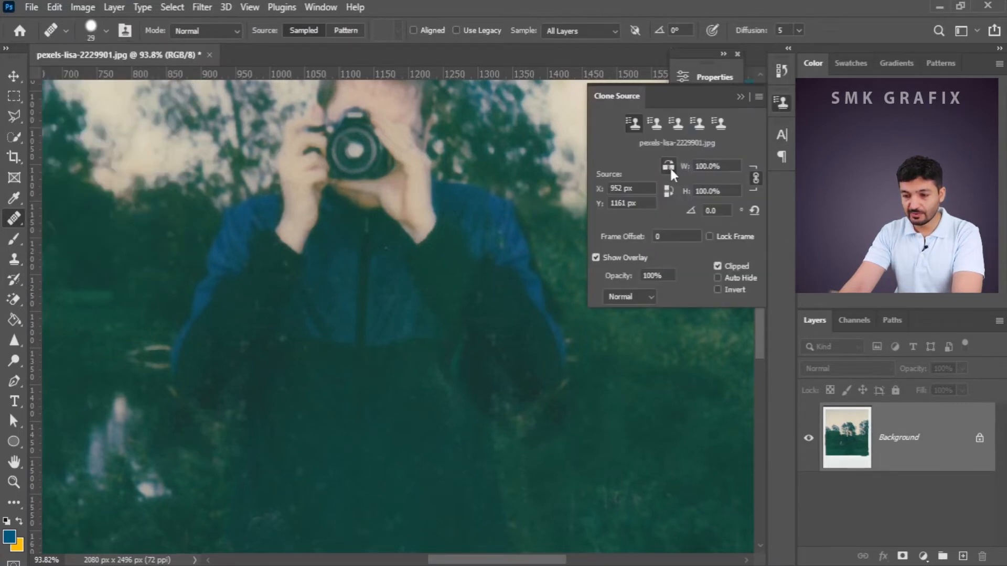
left_click(740, 96)
scroll(596, 260, "up", 3)
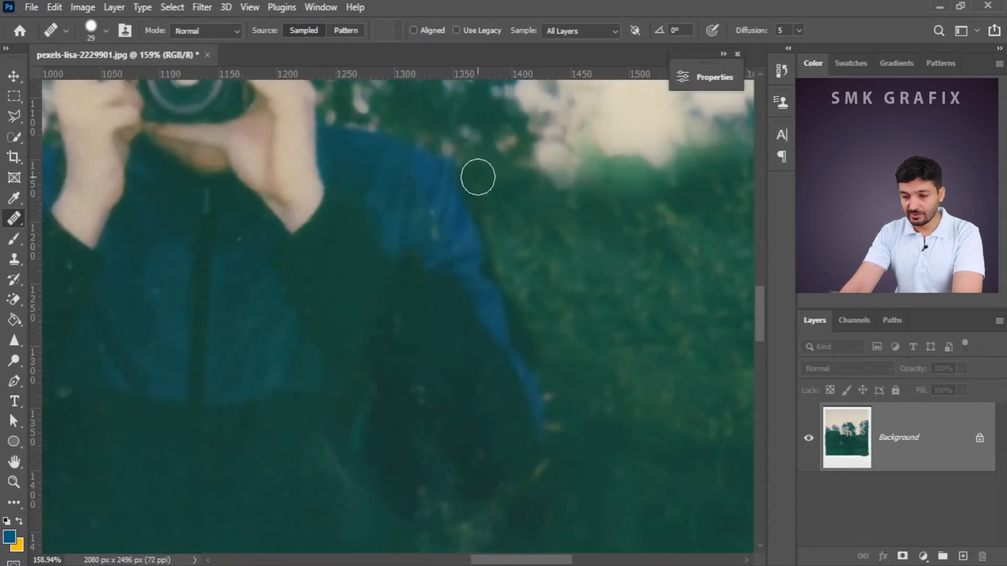
left_click_drag(498, 229, 523, 309)
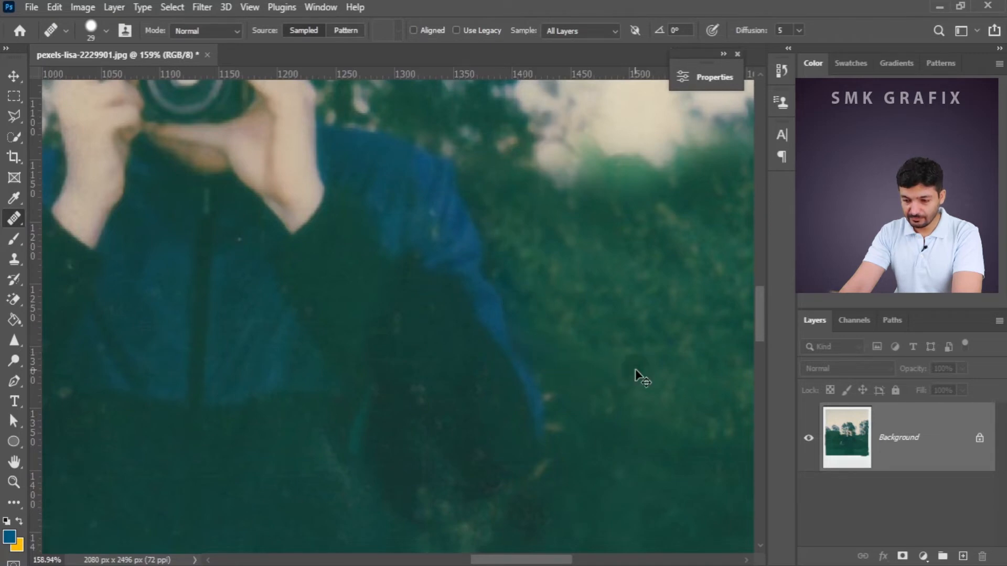
Heal the remaining dark fringe and uneven foliage along the outer edge of the rebuilt sleeve, sampling clean nearby greenery
left_click_drag(543, 345, 530, 307)
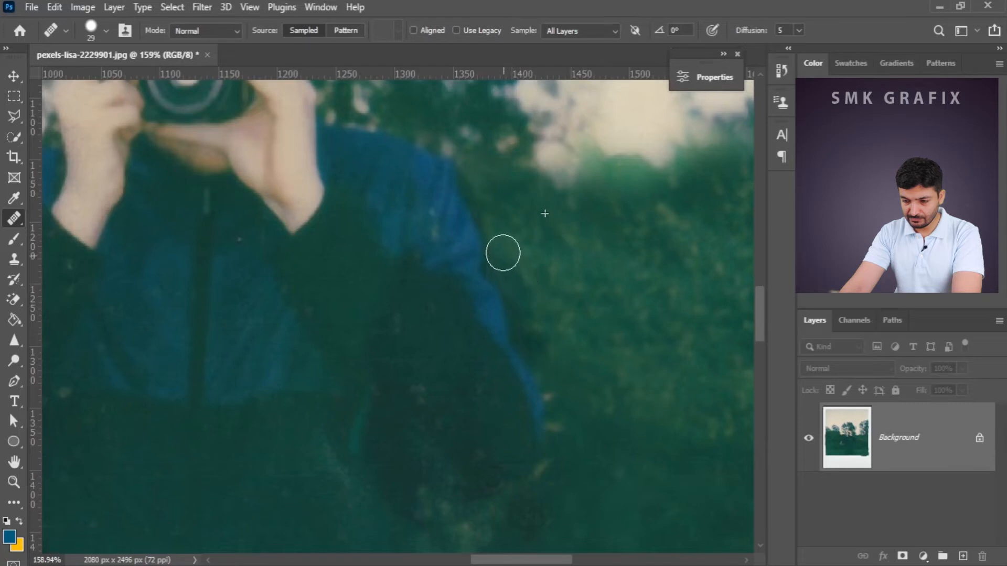
left_click_drag(501, 234, 498, 214)
left_click(526, 223, "alt")
left_click(580, 288, "alt")
mouse_move(496, 159)
left_mouse_down()
mouse_move(503, 207)
mouse_move(549, 276)
mouse_move(487, 176)
left_mouse_up()
left_click(573, 306, "alt")
left_click_drag(532, 283, 559, 364)
Heal the light streak beside the rebuilt elbow and the blemishes on the dark part of that sleeve
scroll(623, 407, "down", 5)
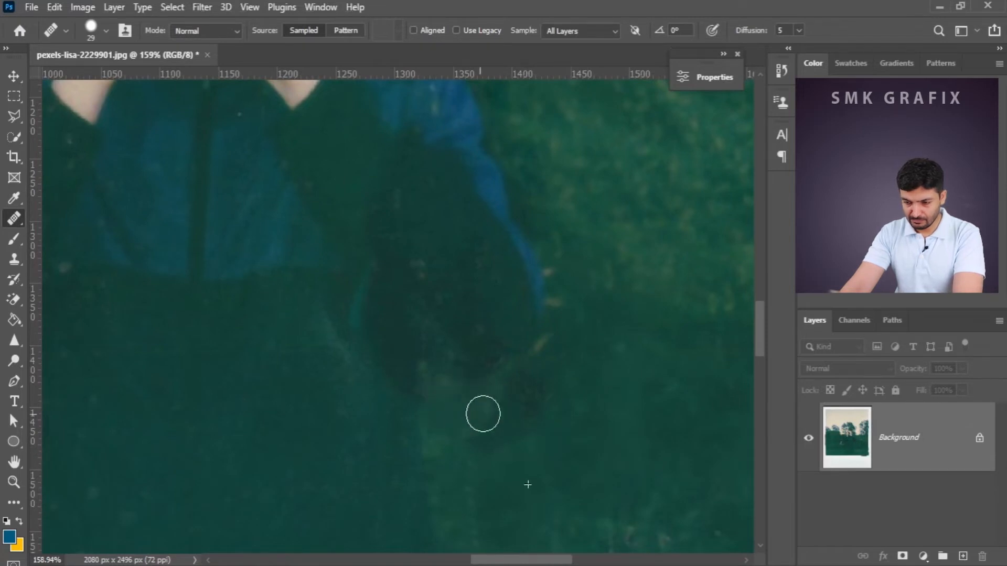
scroll(290, 398, "up", 1)
left_click(290, 398, "alt")
mouse_move(342, 350)
left_mouse_down()
mouse_move(378, 440)
mouse_move(366, 349)
mouse_move(397, 472)
left_mouse_up()
scroll(341, 424, "down", 3)
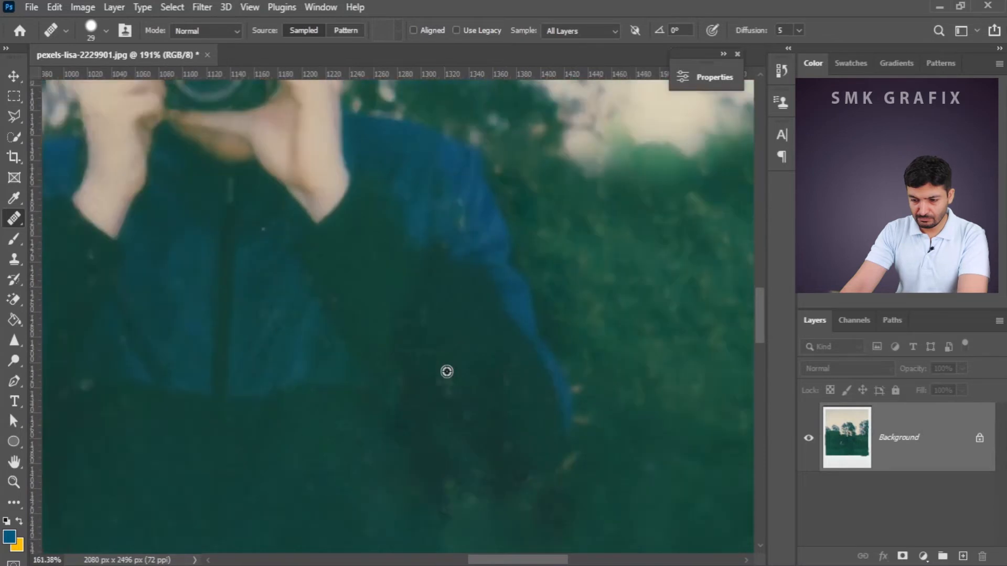
left_click_drag(431, 367, 432, 372)
left_click_drag(427, 329, 414, 337)
left_click(477, 342)
left_click_drag(457, 371, 490, 434)
Heal the small dark marks in the tree crowns behind the person
scroll(497, 445, "down", 1)
scroll(497, 446, "down", 5)
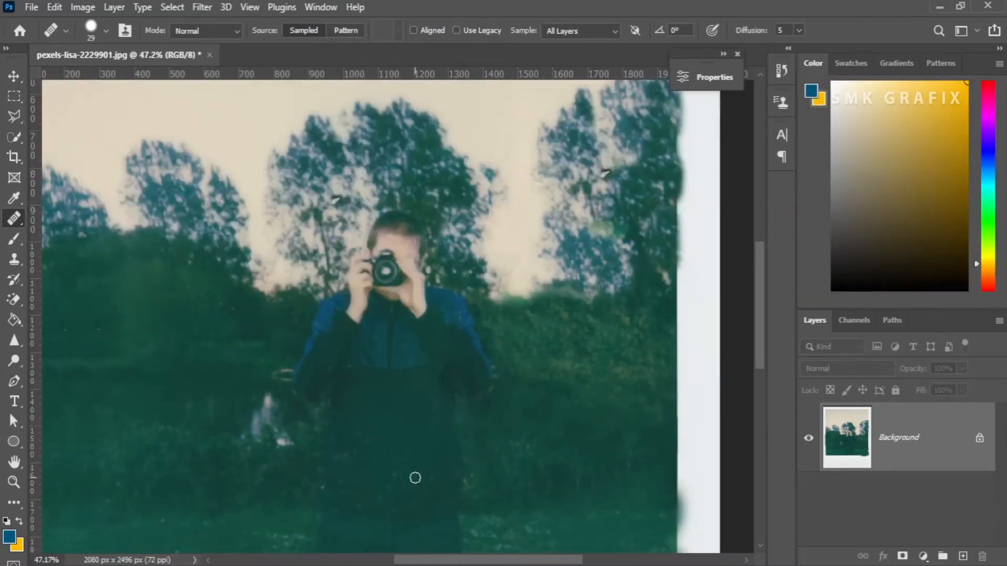
scroll(508, 458, "up", 3)
scroll(508, 458, "down", 3)
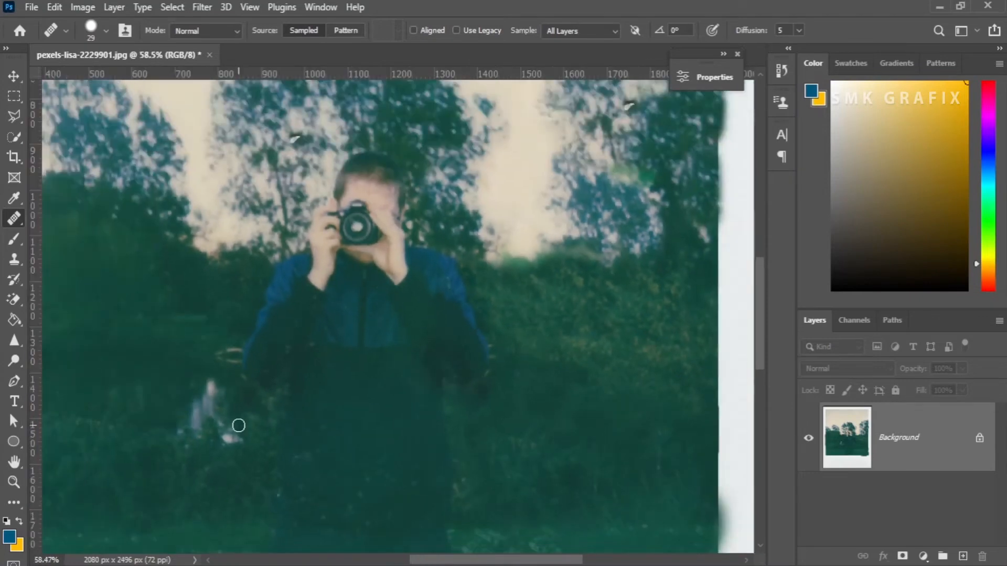
scroll(236, 423, "down", 2)
scroll(265, 213, "up", 1)
scroll(265, 214, "up", 3)
left_click_drag(347, 248, 318, 241)
left_click_drag(364, 283, 118, 324)
scroll(704, 221, "down", 4)
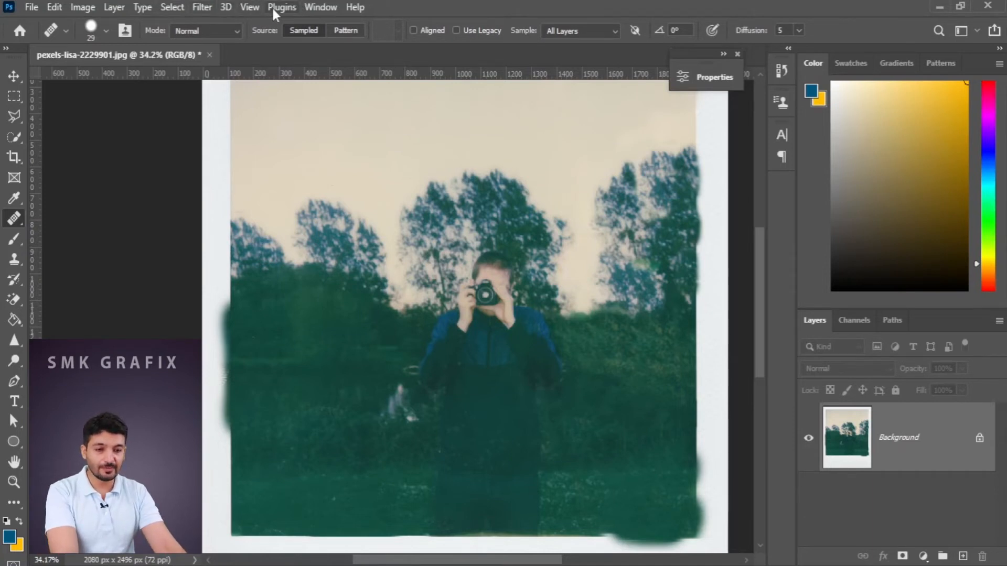
Start the Camera Raw Filter and set Temperature to +10, Tint to +22 and Exposure to +0.50
left_click(202, 6)
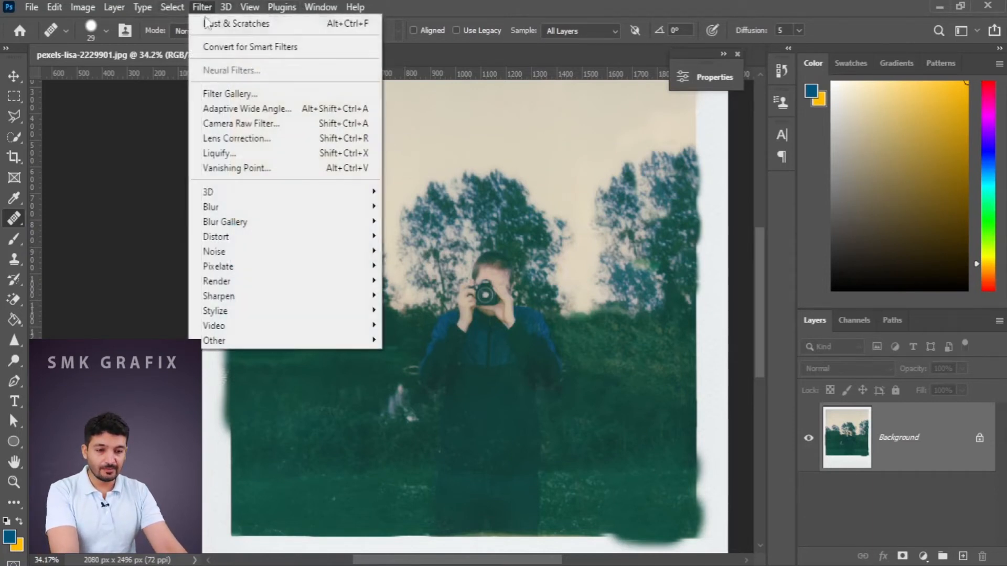
left_click(224, 126)
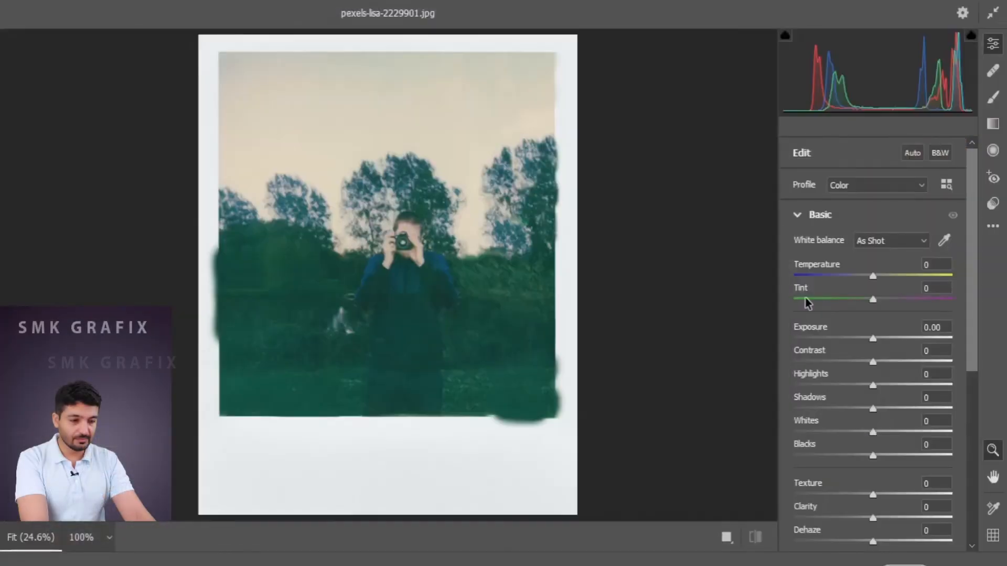
left_click_drag(874, 276, 883, 276)
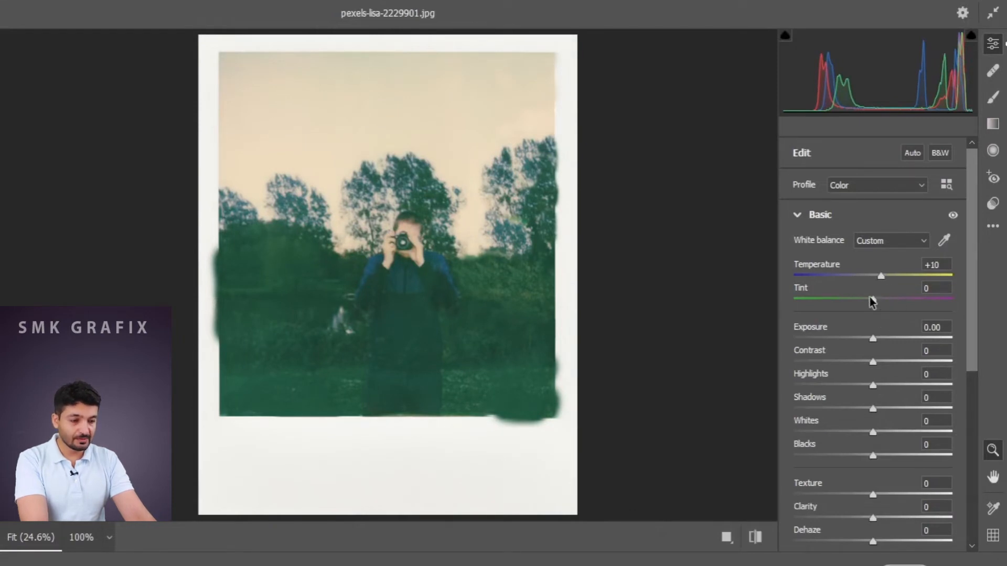
left_click_drag(877, 301, 882, 338)
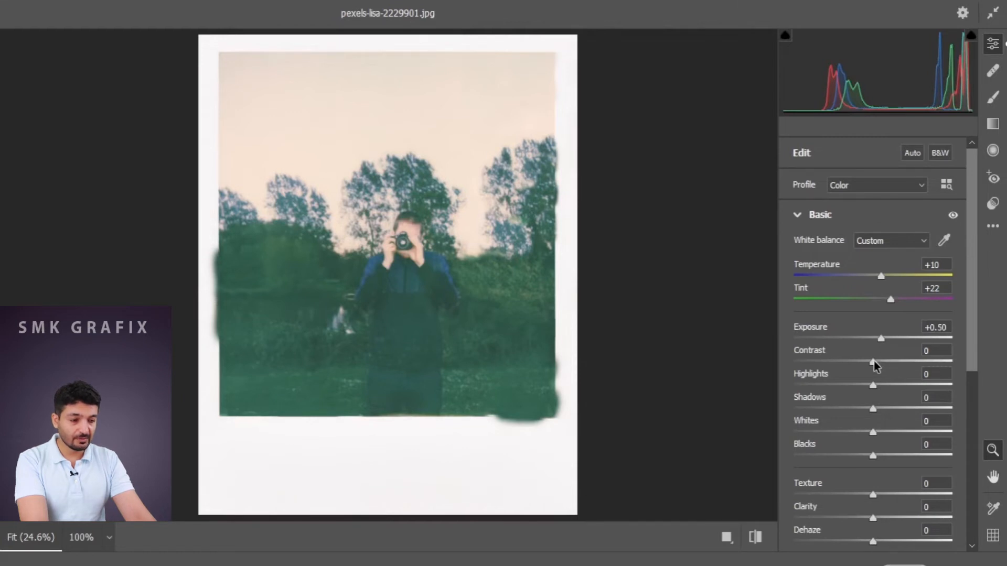
Set Contrast to +18, Highlights to +21, Whites to +1 and Blacks to -27
left_click_drag(874, 362, 888, 361)
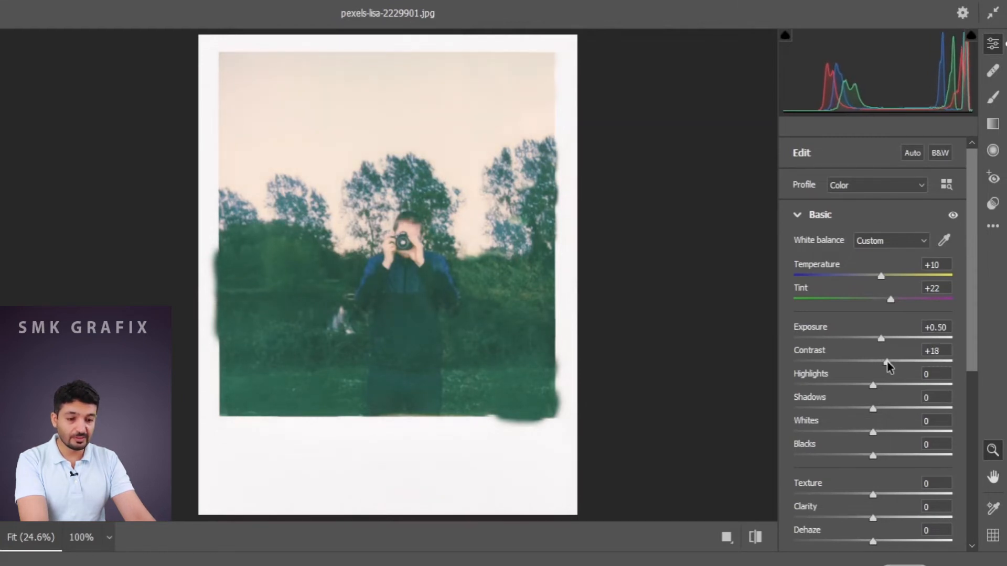
left_click_drag(873, 385, 874, 409)
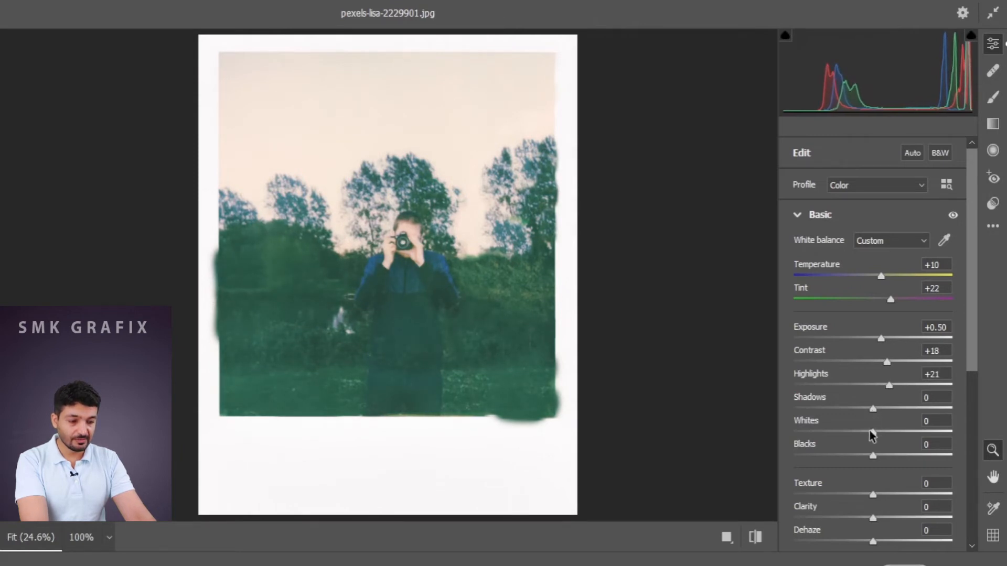
mouse_move(891, 432)
left_mouse_down()
mouse_move(880, 431)
mouse_move(902, 432)
mouse_move(872, 432)
left_mouse_up()
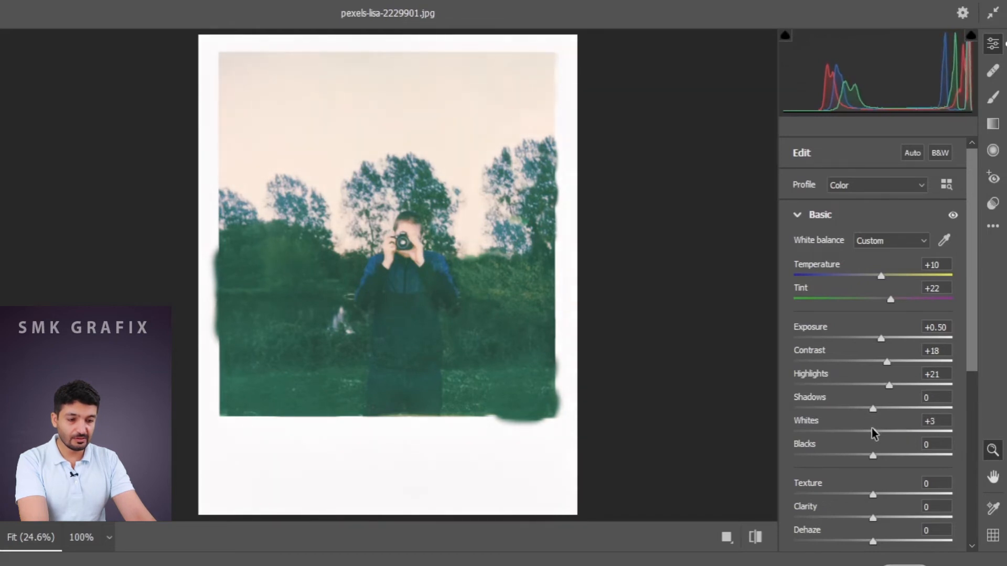
left_click_drag(874, 433, 871, 469)
Set Vibrance to +4 and Saturation to +14, and apply the Camera Raw adjustments
scroll(917, 472, "down", 3)
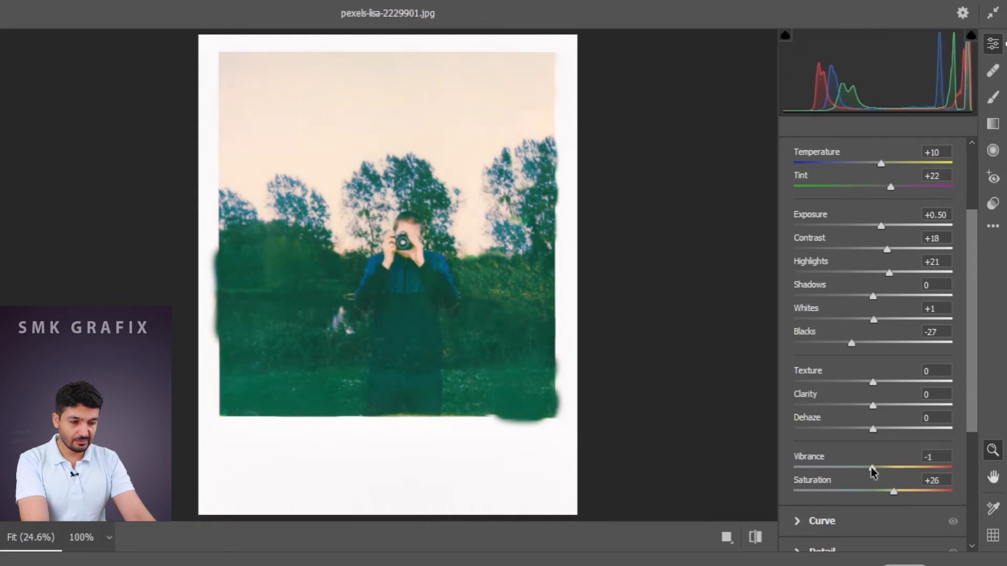
left_click_drag(900, 496, 886, 493)
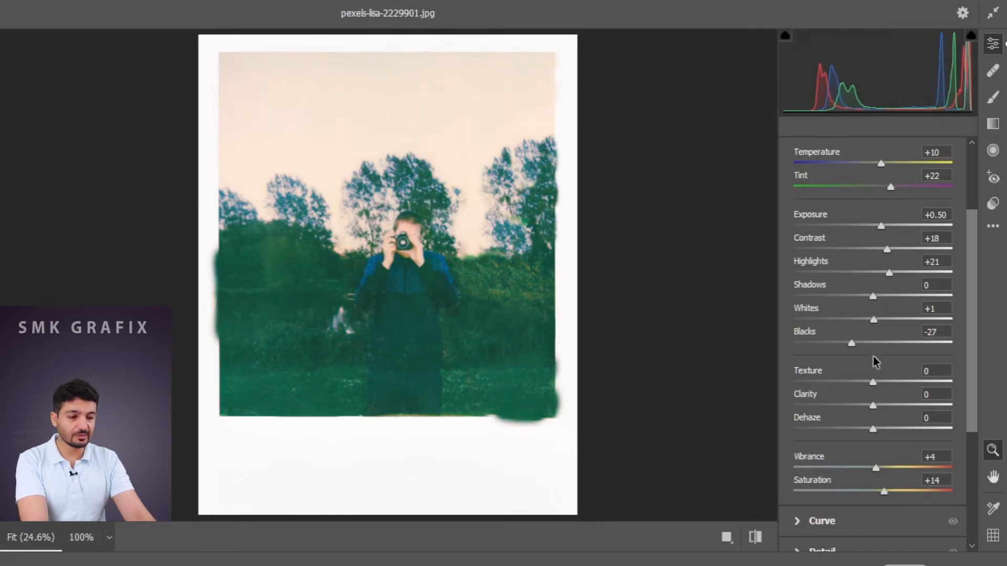
scroll(886, 294, "up", 1)
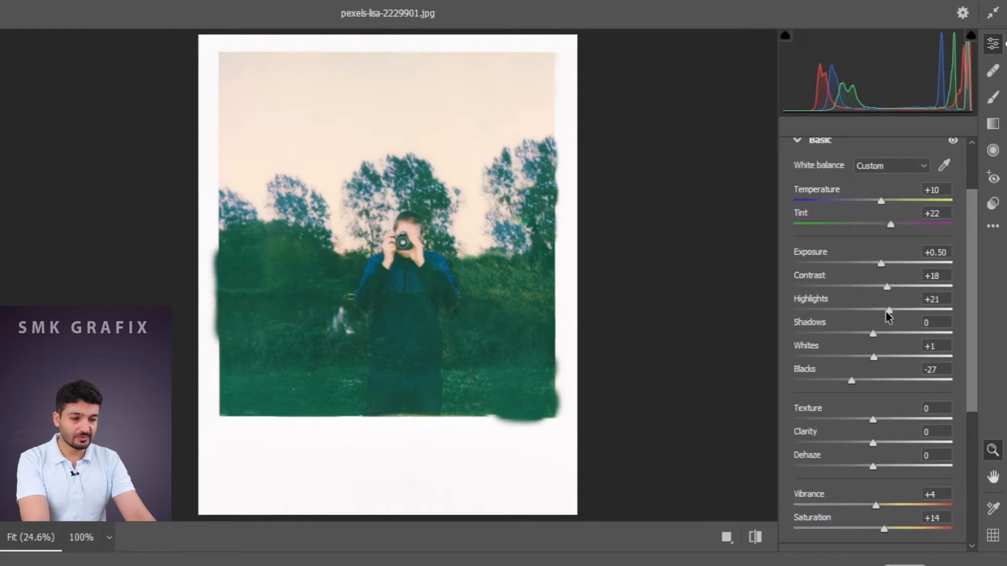
scroll(865, 446, "down", 4)
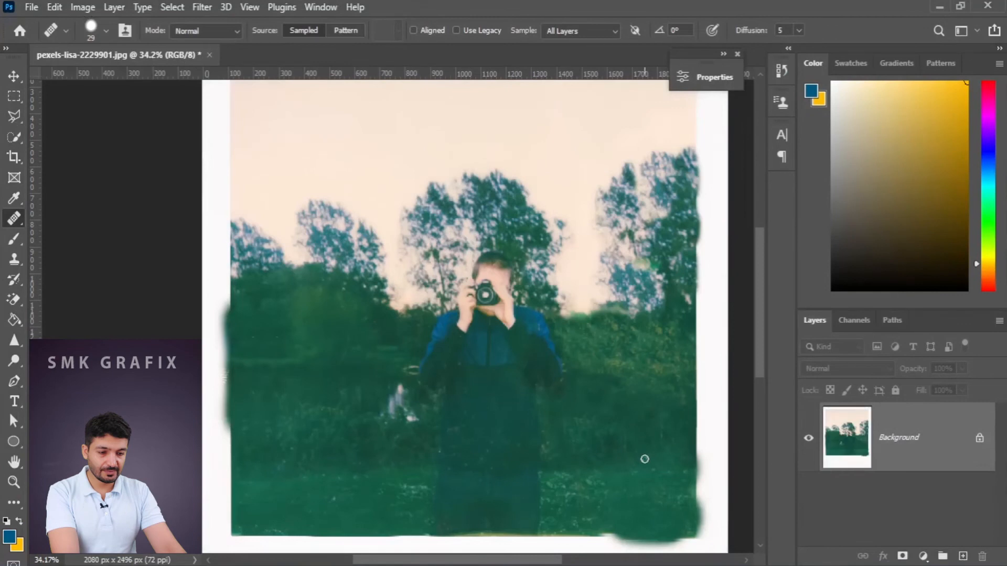
Examine the colour-corrected photo as a whole and up close for remaining blemishes
scroll(608, 449, "down", 3)
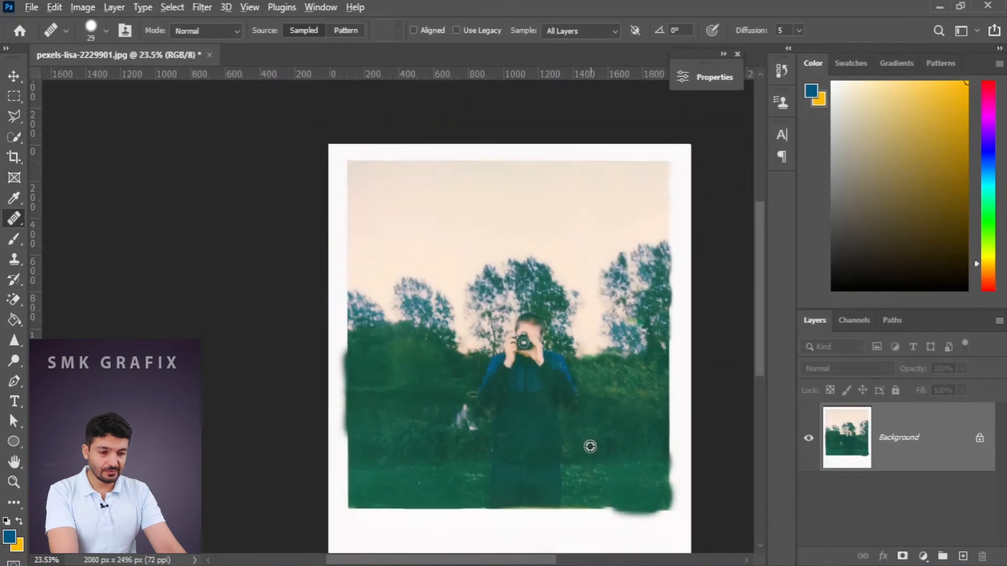
scroll(587, 447, "up", 3)
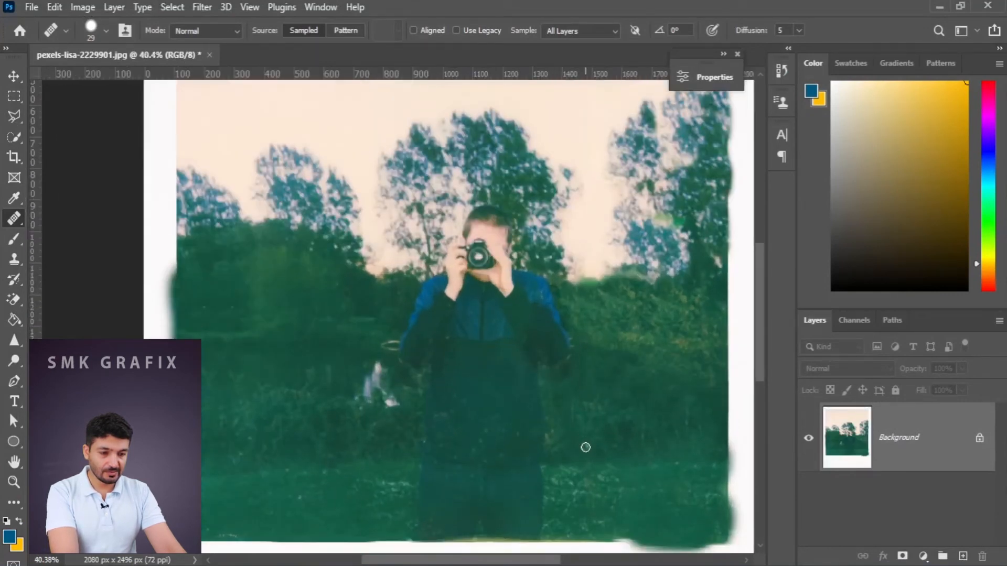
scroll(585, 447, "down", 2)
scroll(699, 318, "down", 1)
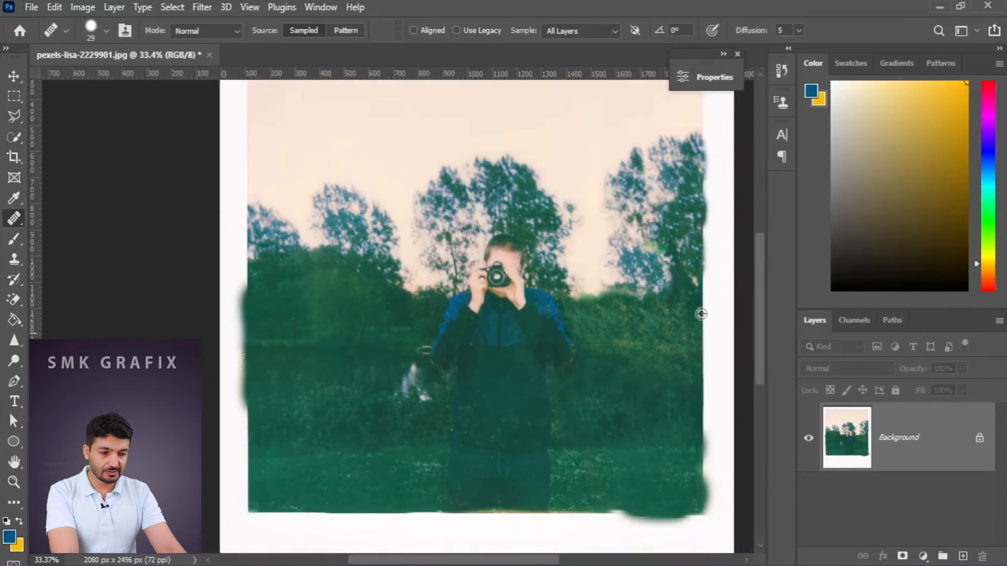
scroll(696, 317, "up", 2)
scroll(681, 267, "down", 2)
scroll(695, 305, "down", 1)
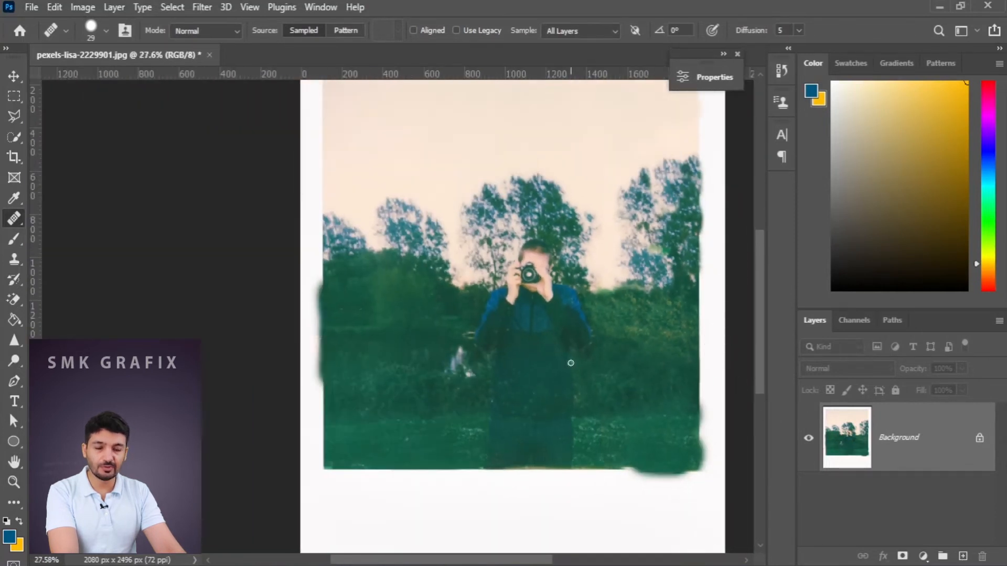
Switch to the Spot Healing Brush Tool and remove the light specks from the middle of the person's dark clothing
scroll(553, 449, "up", 5)
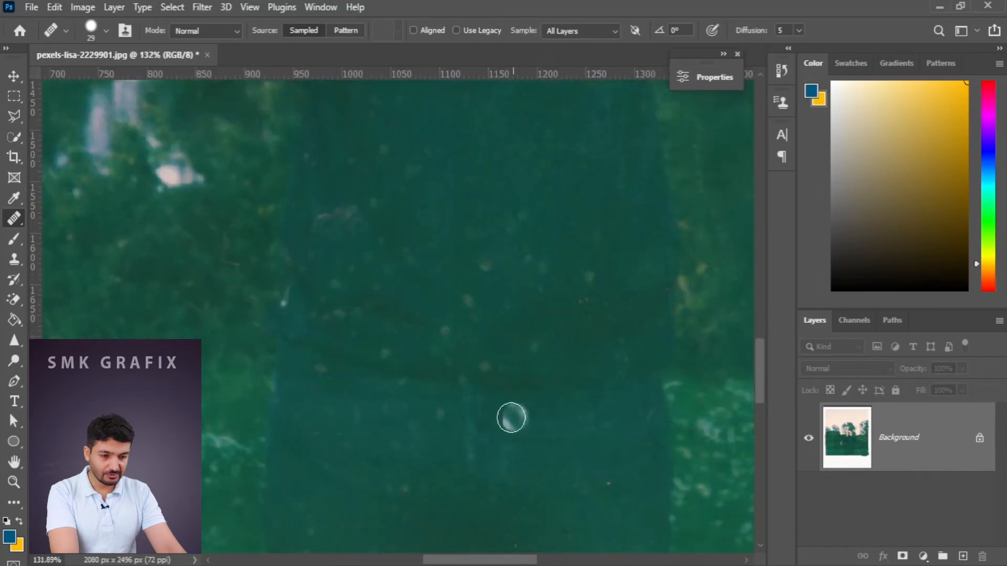
scroll(491, 377, "up", 1)
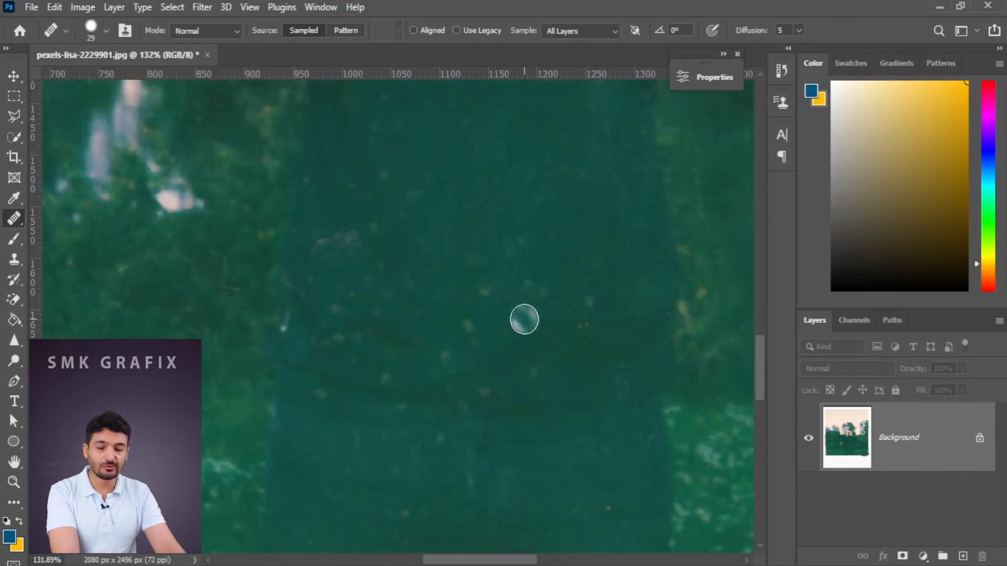
left_click(15, 218)
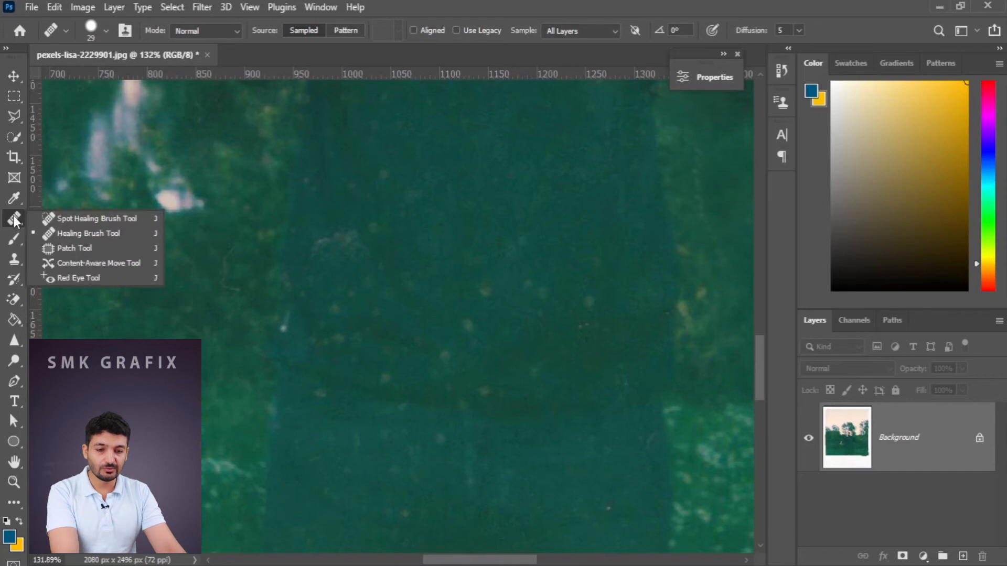
left_click(68, 216)
left_click(468, 322)
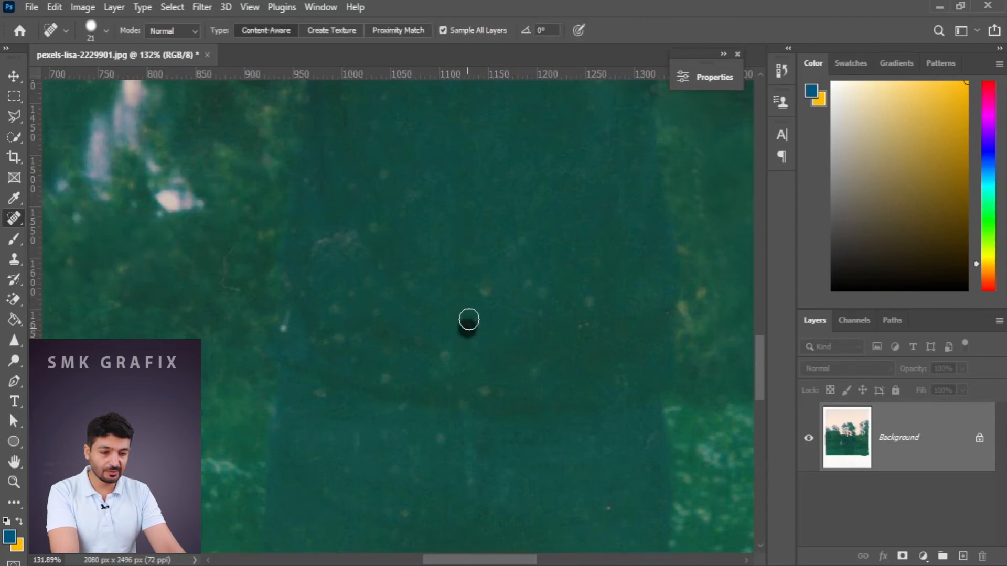
left_click(479, 292)
mouse_move(529, 282)
left_mouse_down()
mouse_move(487, 295)
mouse_move(593, 317)
left_mouse_up()
left_click(487, 293)
left_click(531, 379)
left_click(483, 391)
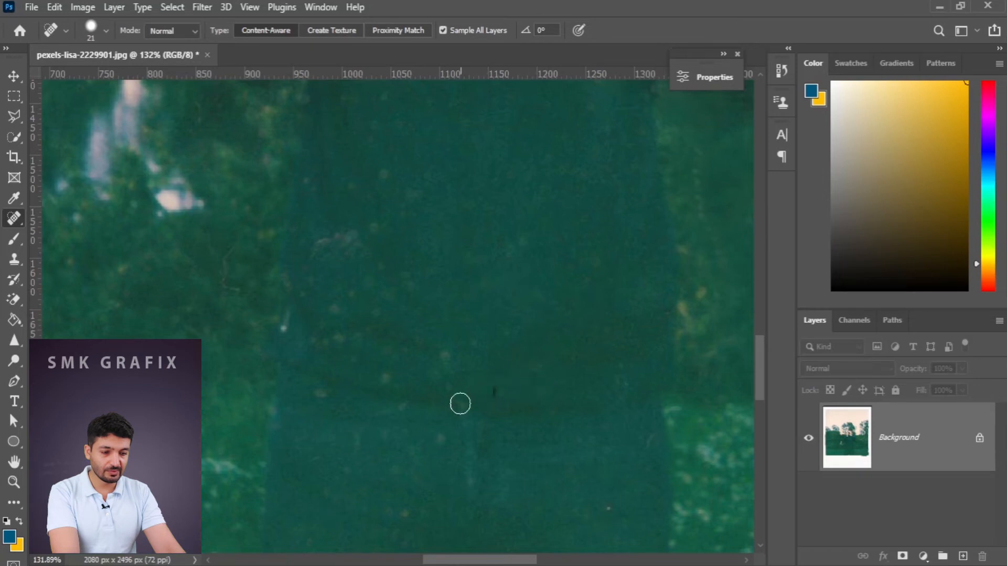
Remove the specks and the pale smudge on the left part of the dark clothing with spot healing
left_click(335, 338)
left_click(334, 311)
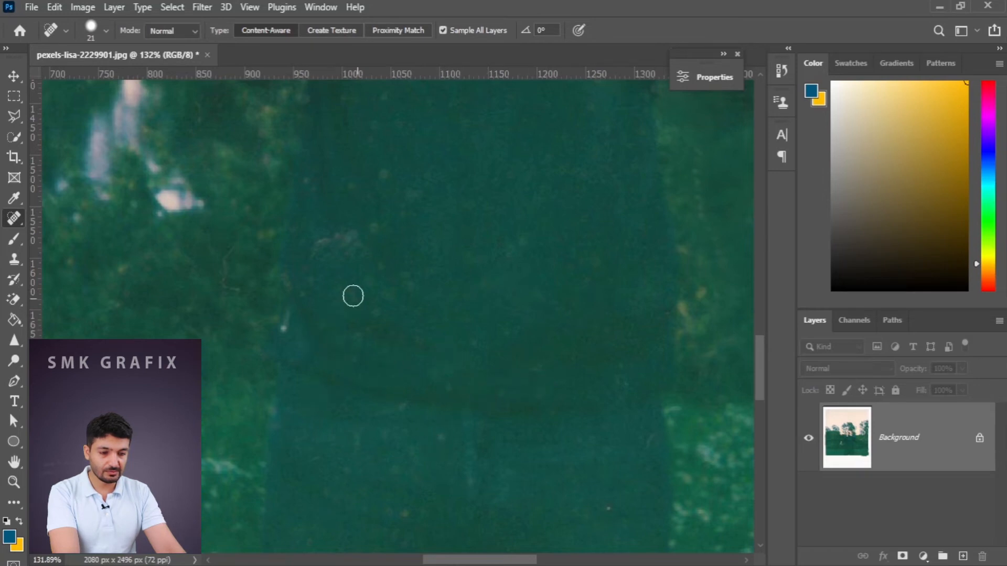
left_click(402, 185)
left_click_drag(351, 242, 322, 243)
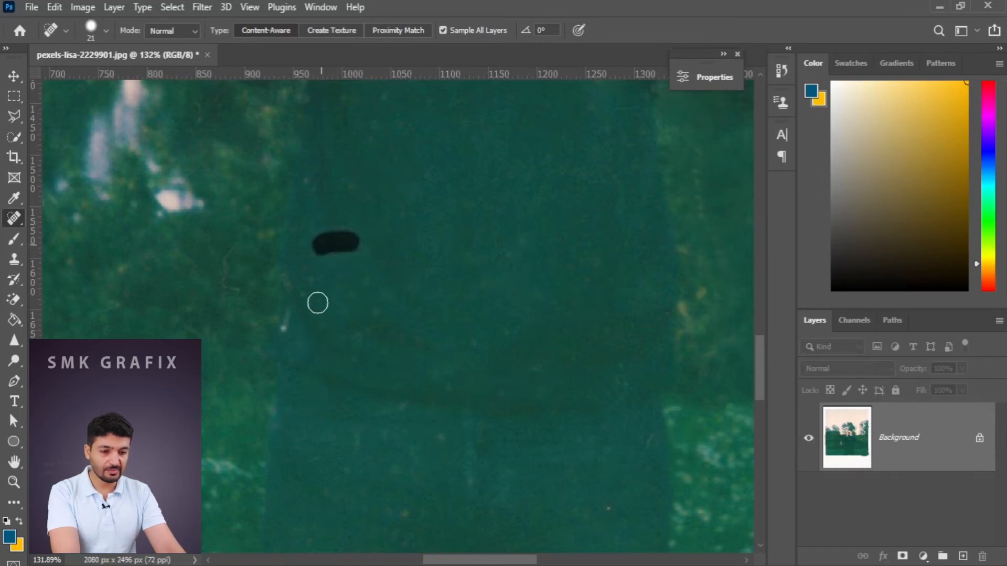
left_click(374, 299)
left_click(438, 439)
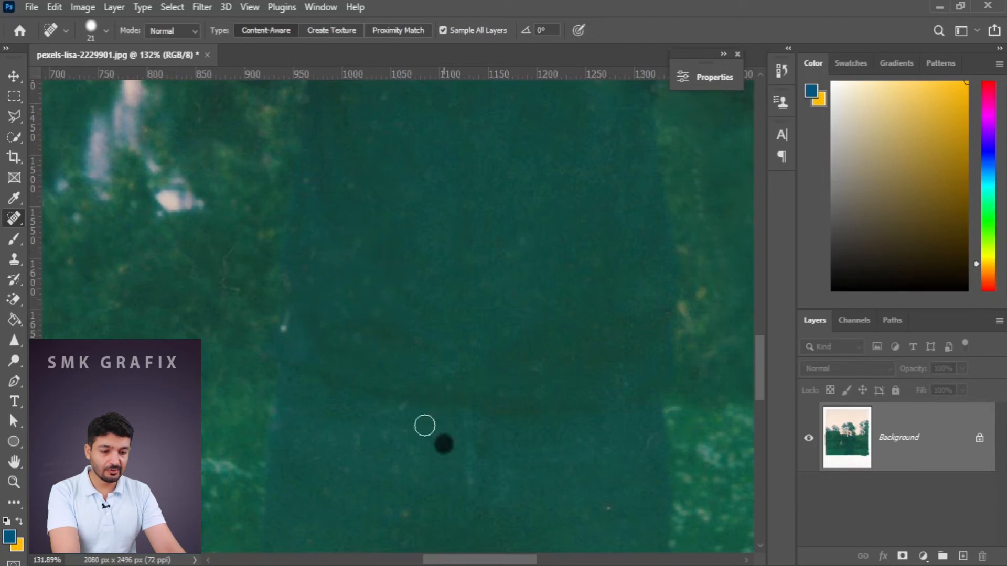
Spot-heal the remaining specks across the lower clothing and the one beside the chest panel
left_click(611, 505)
left_click(619, 370)
left_click(510, 254)
left_click(459, 265)
left_click(533, 373)
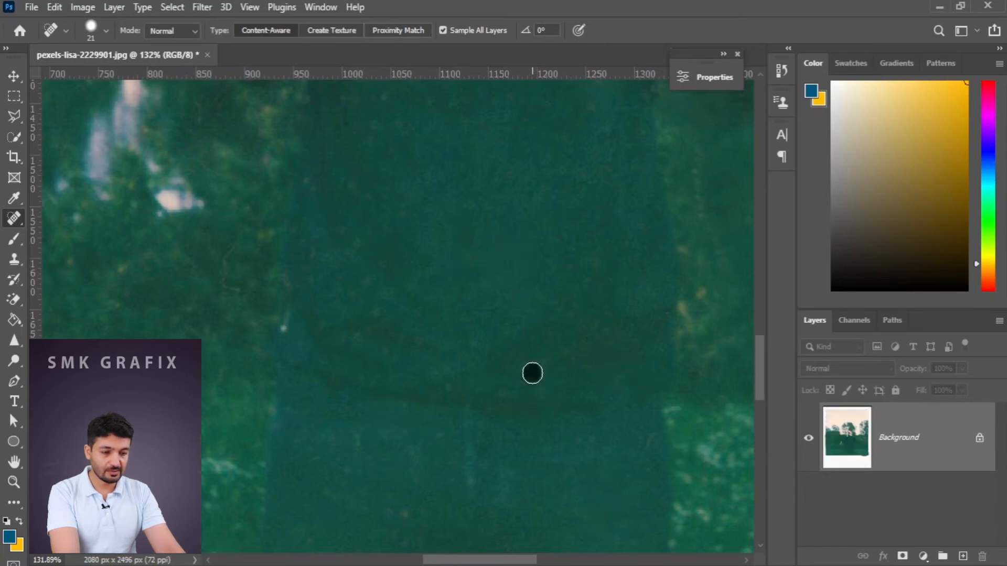
scroll(551, 413, "down", 3)
scroll(530, 428, "up", 2)
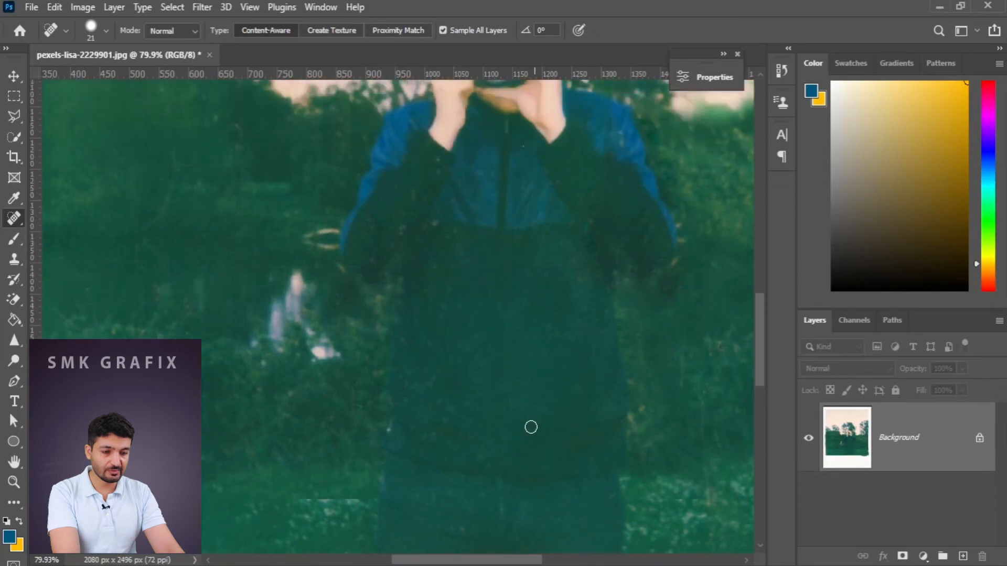
left_click(412, 205)
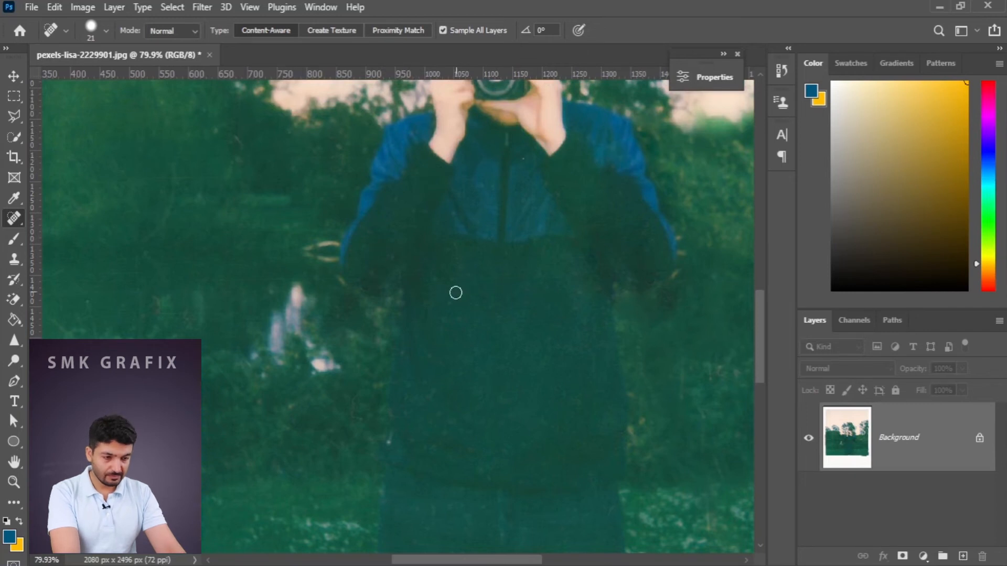
Add a Gradient Fill layer above the photo
scroll(565, 352, "down", 6)
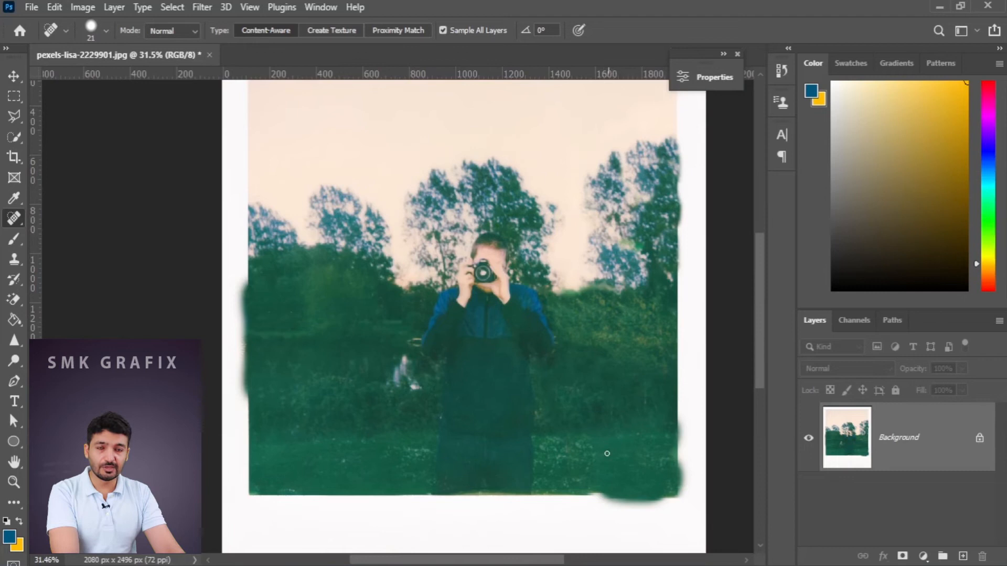
scroll(597, 400, "up", 1)
scroll(596, 397, "down", 1)
scroll(596, 398, "down", 1)
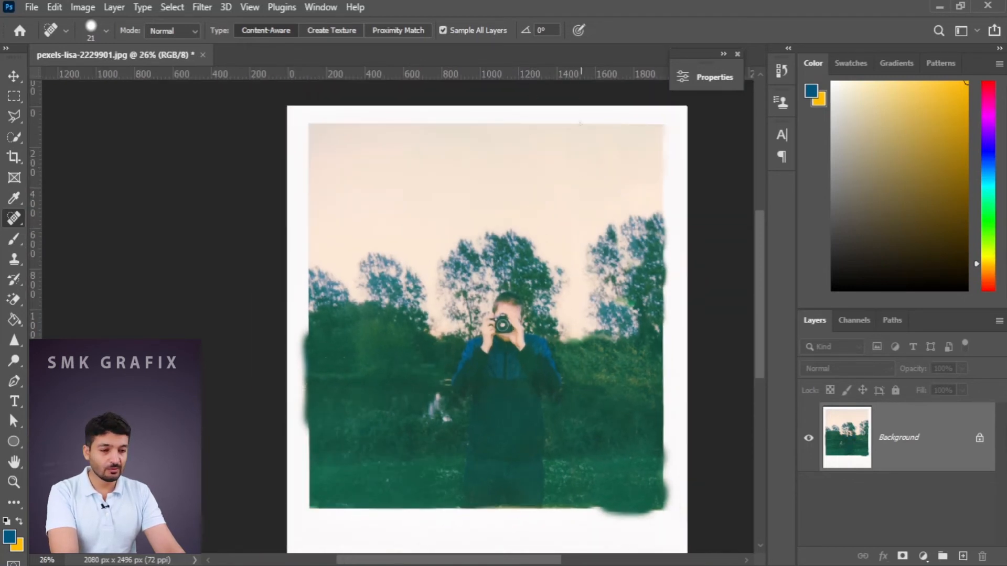
left_click(924, 557)
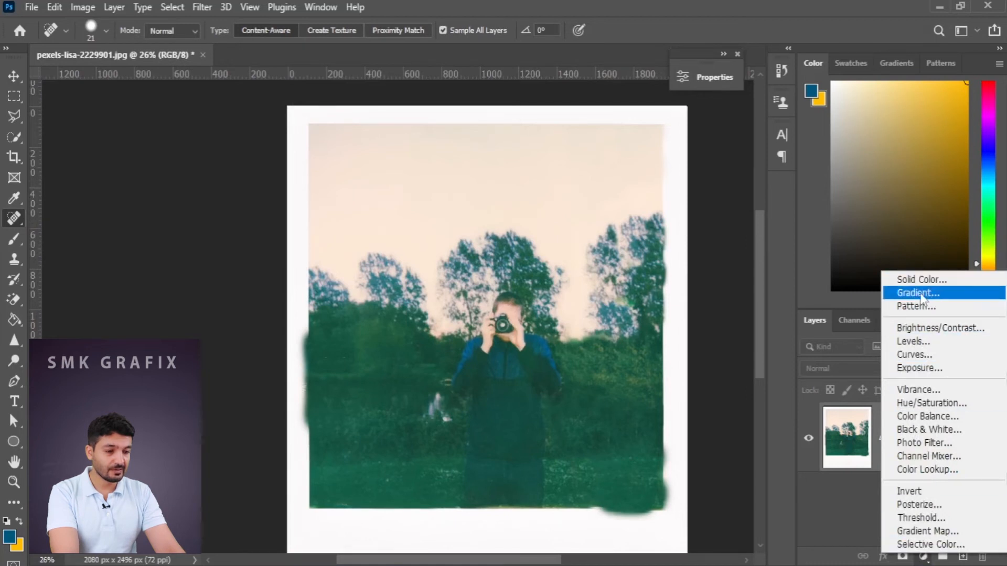
left_click(952, 295)
Change the gradient's starting colour to a brighter blue and move its transparent stop to a location of about 75%
left_click(687, 157)
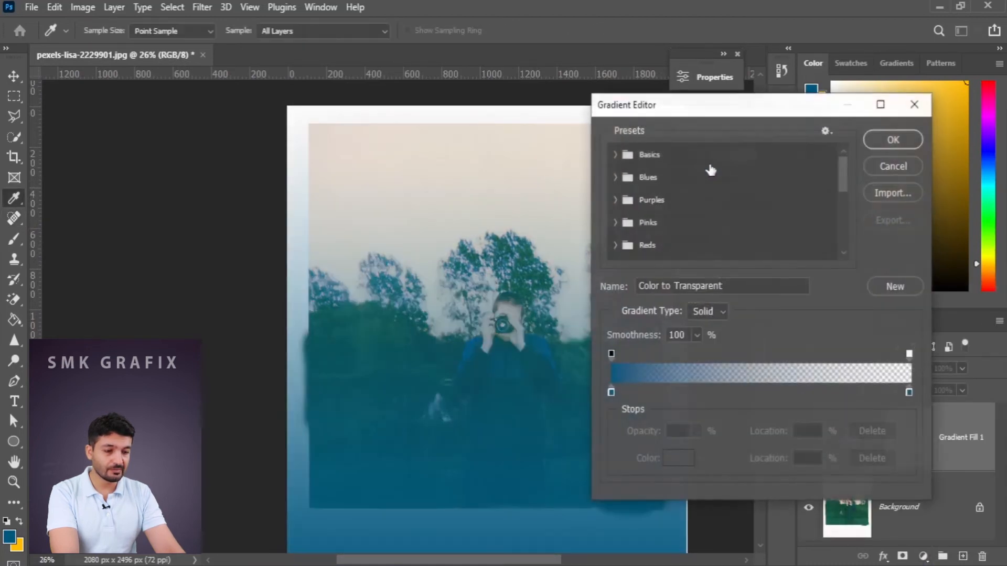
double_click(611, 393)
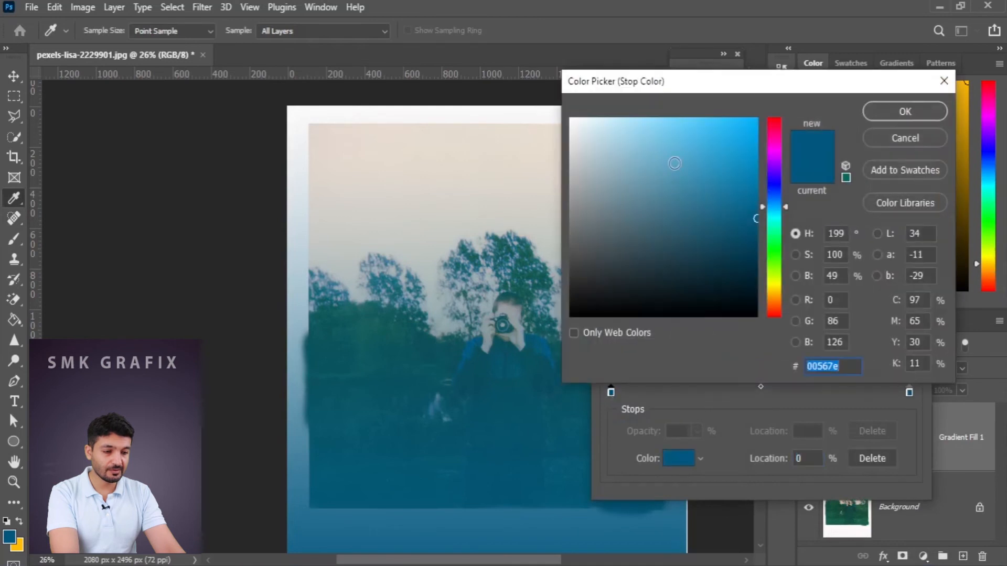
left_click_drag(762, 197, 770, 173)
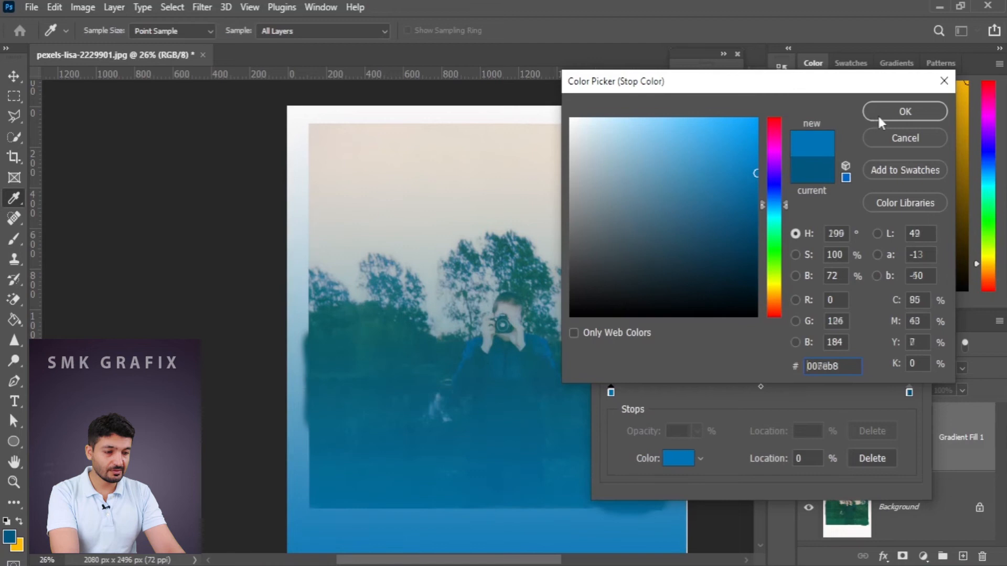
left_click(880, 118)
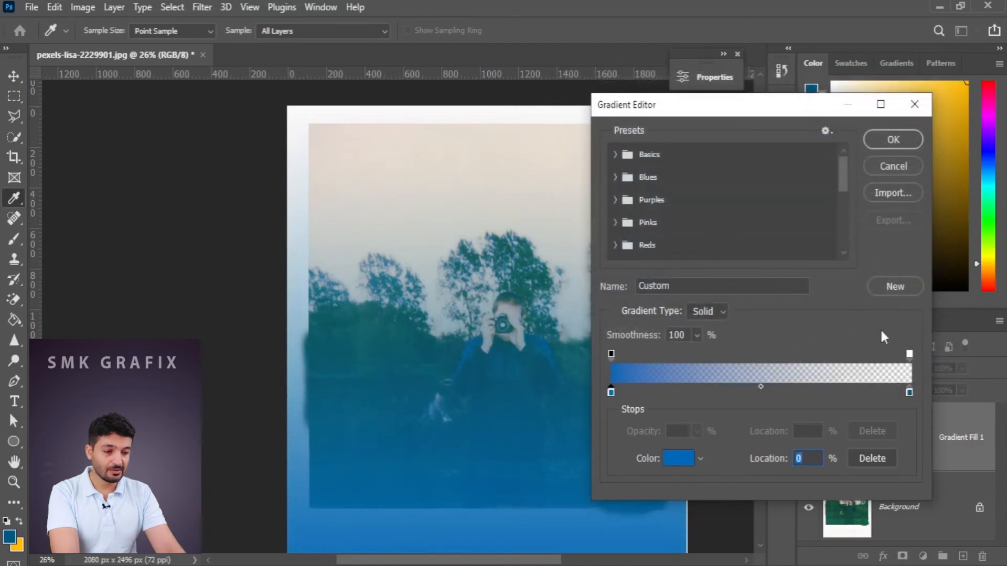
left_click_drag(909, 354, 839, 365)
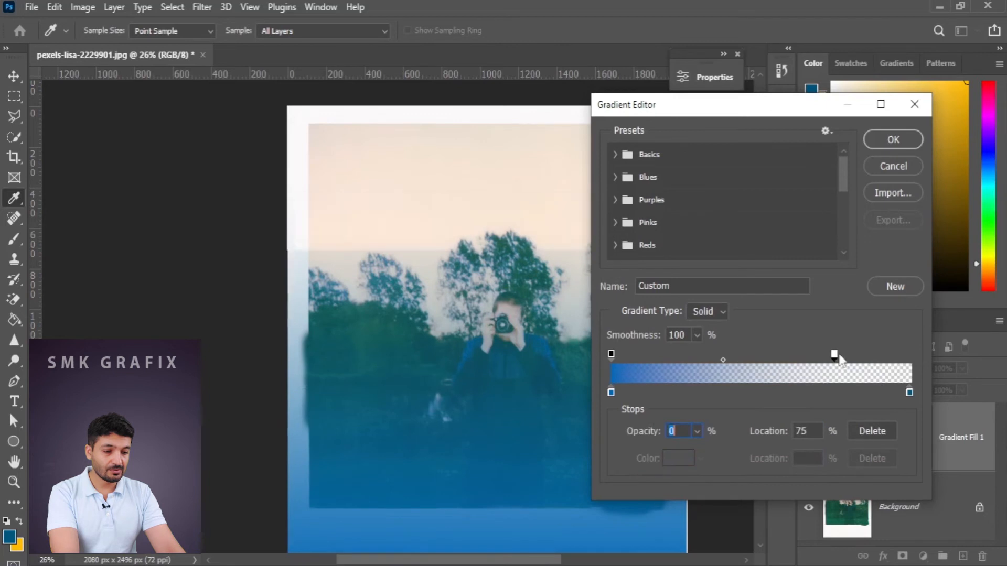
left_click(893, 139)
Set the gradient's angle to -89.49° and its scale to 45%, and reposition it so the blue covers the upper sky
left_click_drag(691, 202, 689, 236)
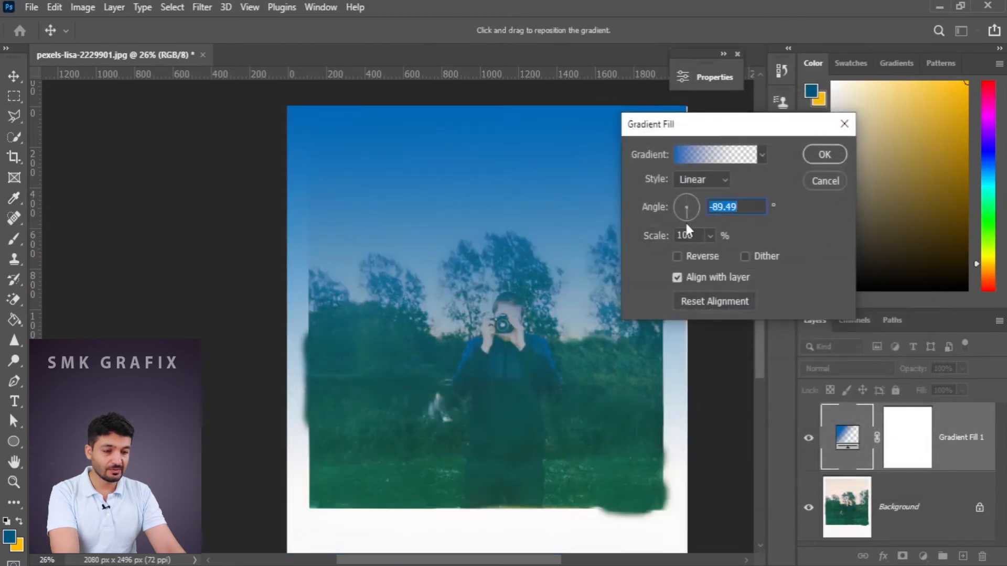
left_click_drag(438, 214, 443, 113)
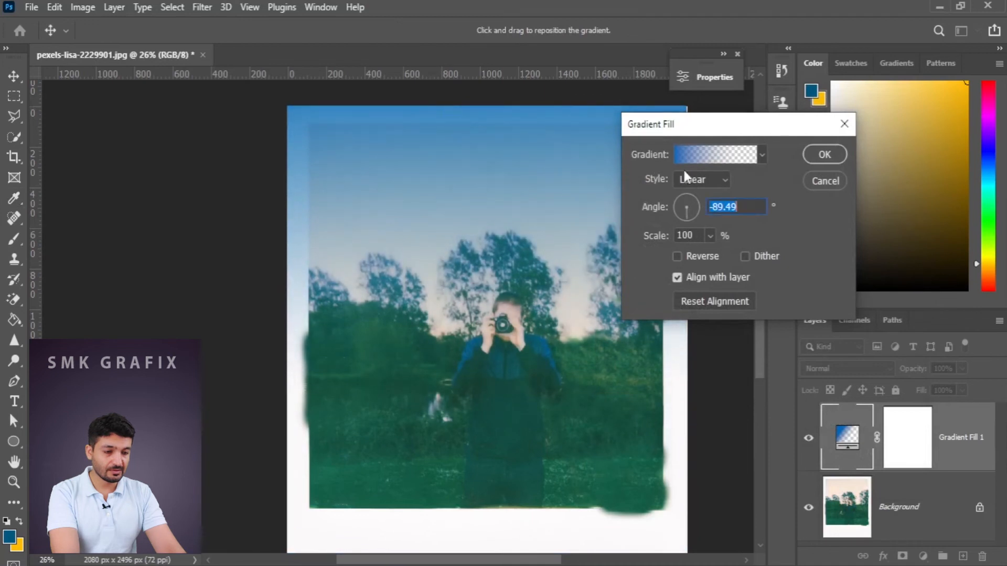
left_click(711, 240)
left_click(483, 218)
left_click_drag(483, 219, 488, 162)
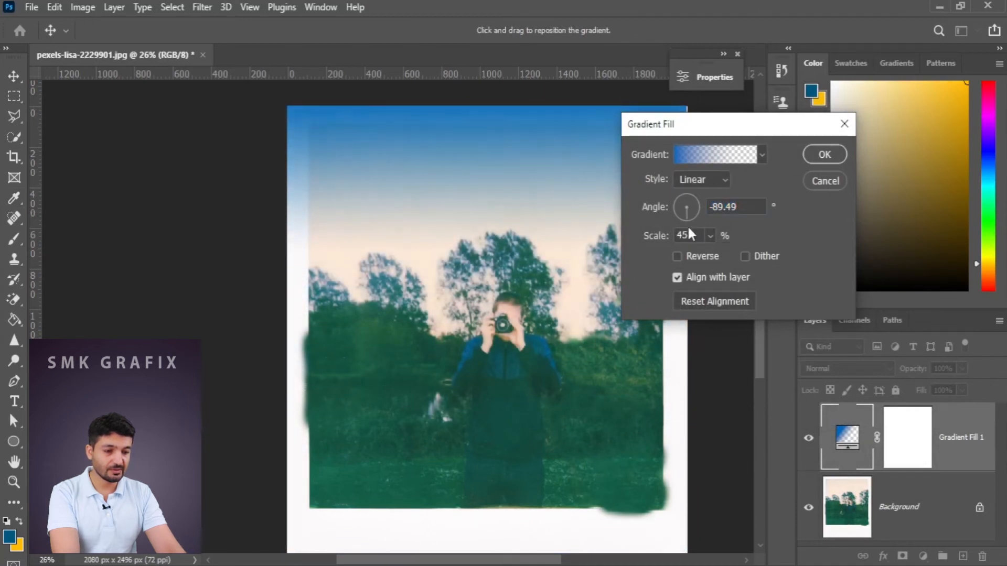
left_click(709, 240)
left_click_drag(711, 257, 710, 256)
left_click_drag(511, 131, 512, 151)
left_click(824, 154)
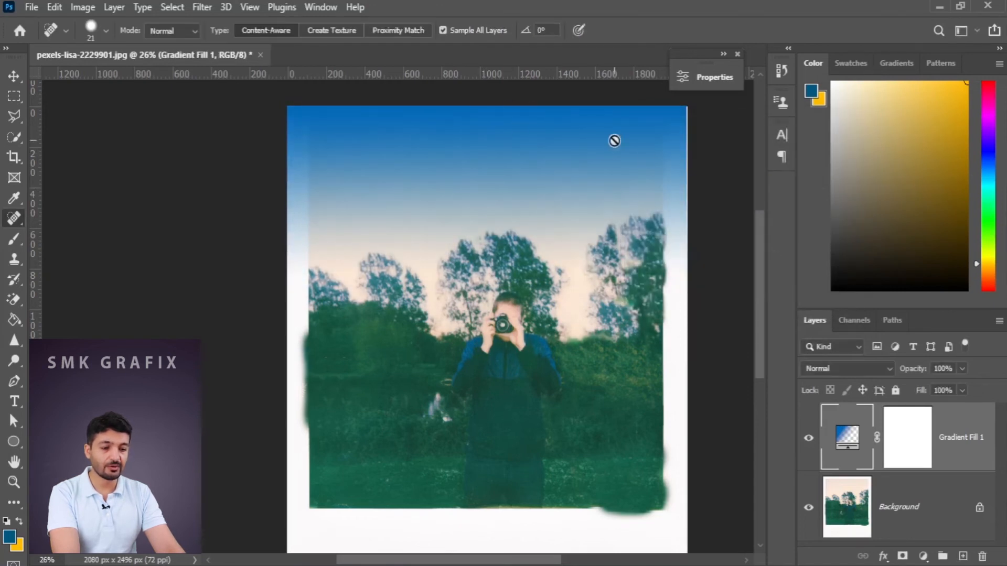
Try the Hue blend mode on the gradient layer and check its gradient fill settings
left_click(860, 368)
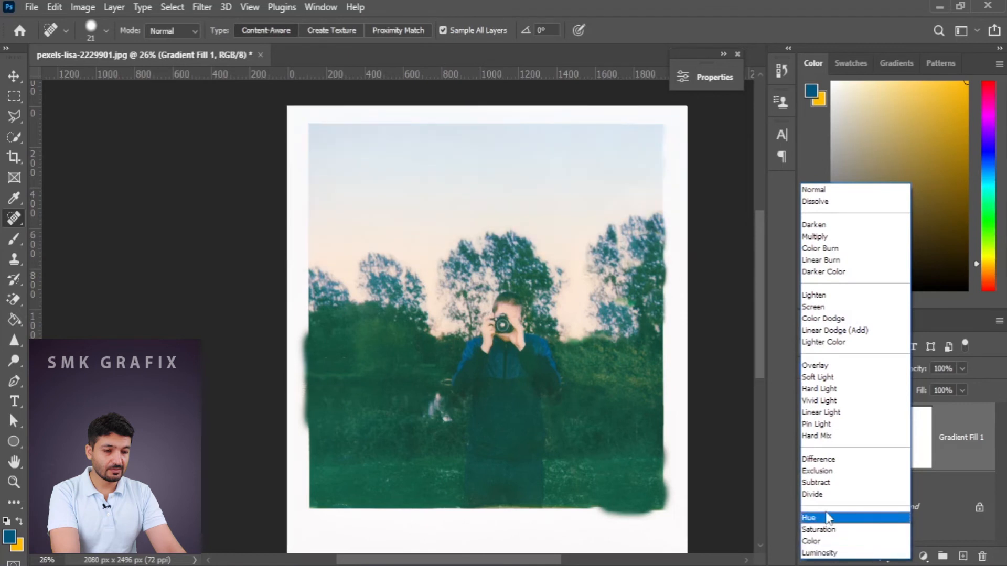
left_click(827, 518)
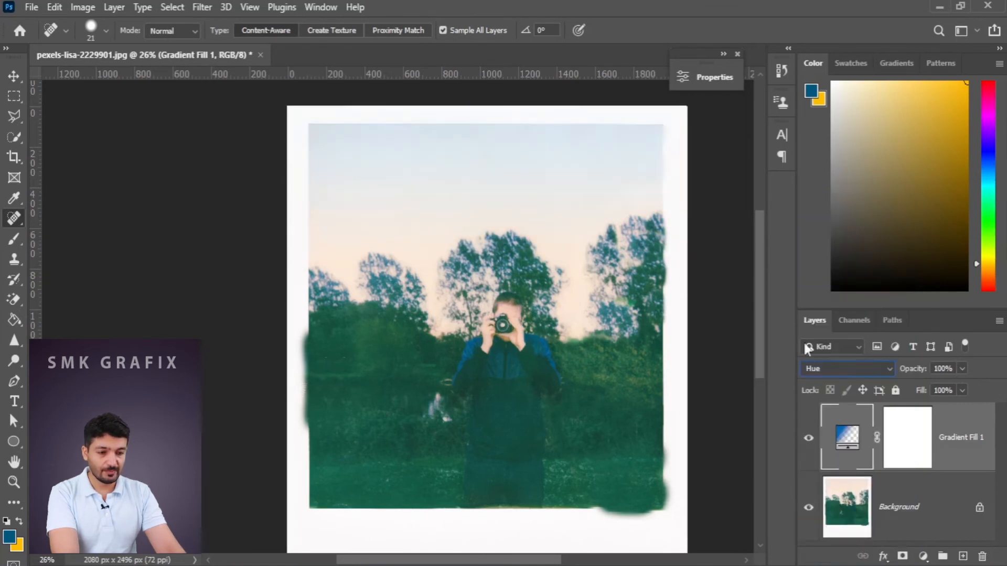
double_click(848, 433)
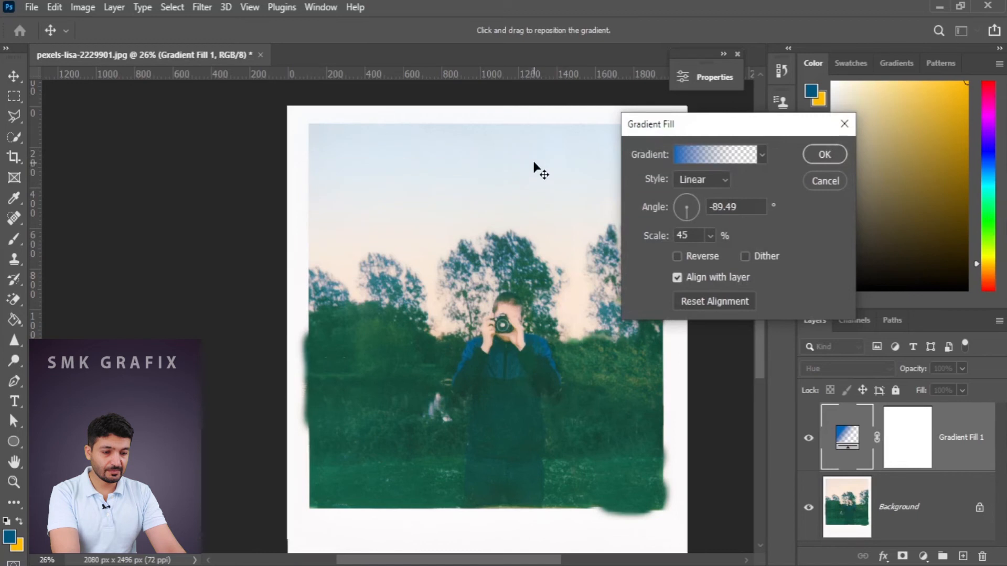
left_click(824, 154)
Set the gradient layer's blend mode to Multiply and lower its opacity to 53%
left_click(847, 369)
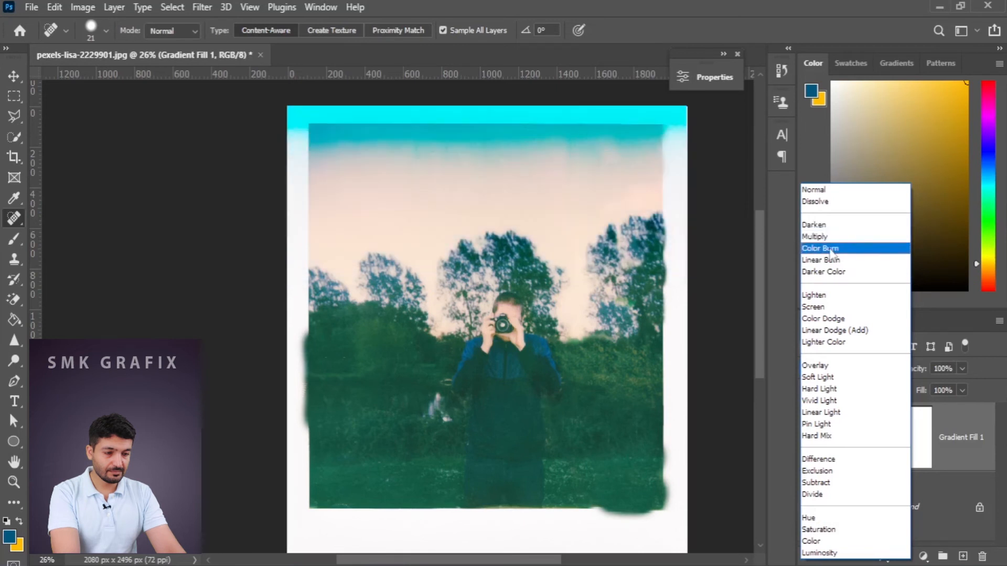
left_click(831, 237)
left_click(963, 370)
left_click_drag(962, 390, 930, 394)
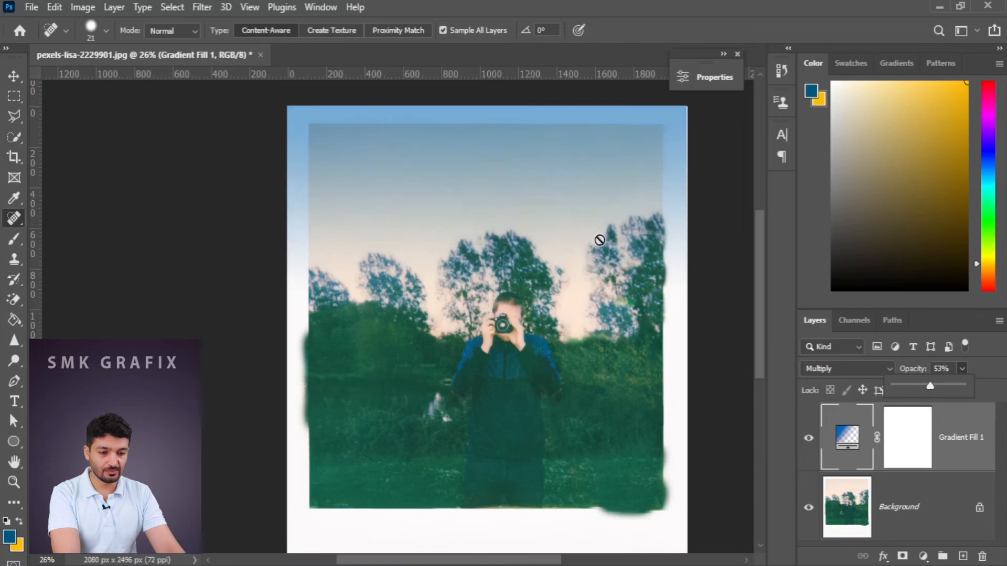
Crop the image to the picture area, cutting away the white border and the smudged edges
left_click(15, 156)
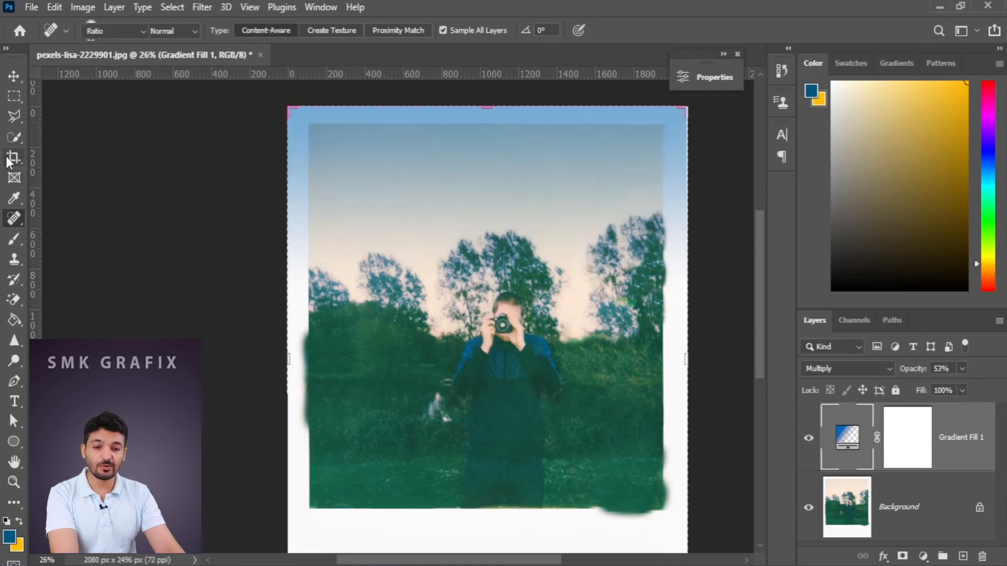
left_click_drag(309, 125, 662, 505)
key("Return")
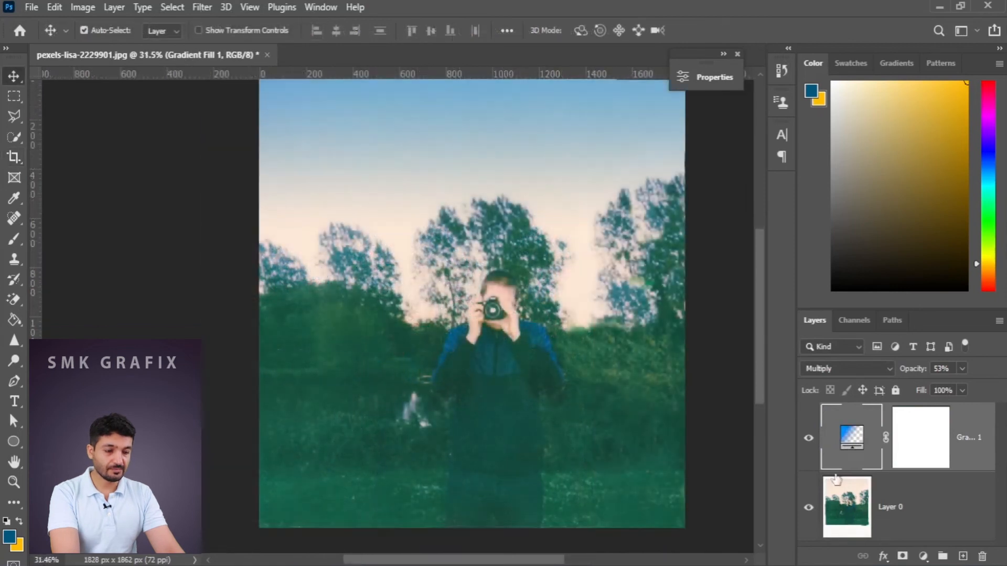
Add a Color Balance adjustment layer directly above the photo layer and open its settings
left_click(892, 527)
left_click(923, 556)
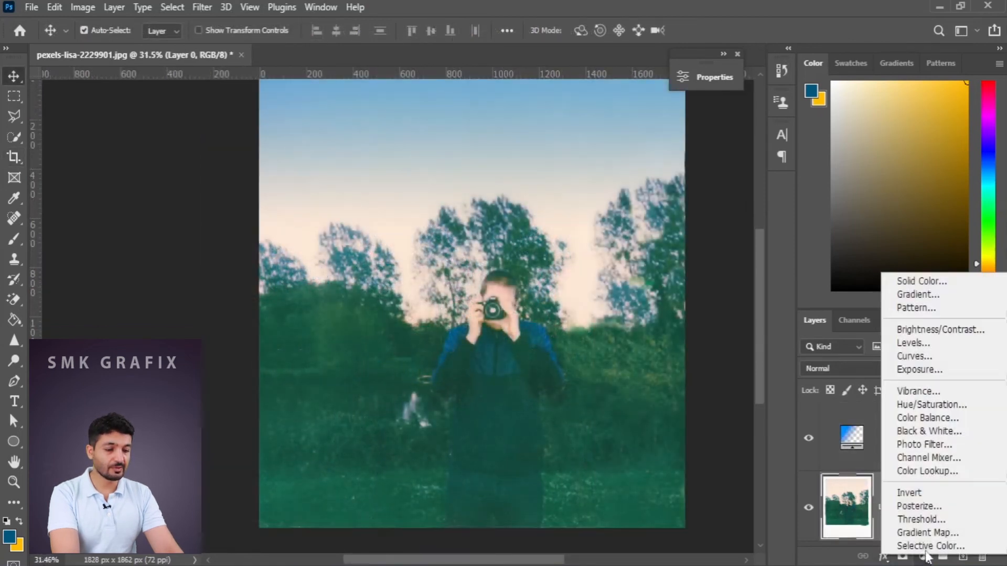
left_click(921, 414)
left_click_drag(533, 72, 776, 62)
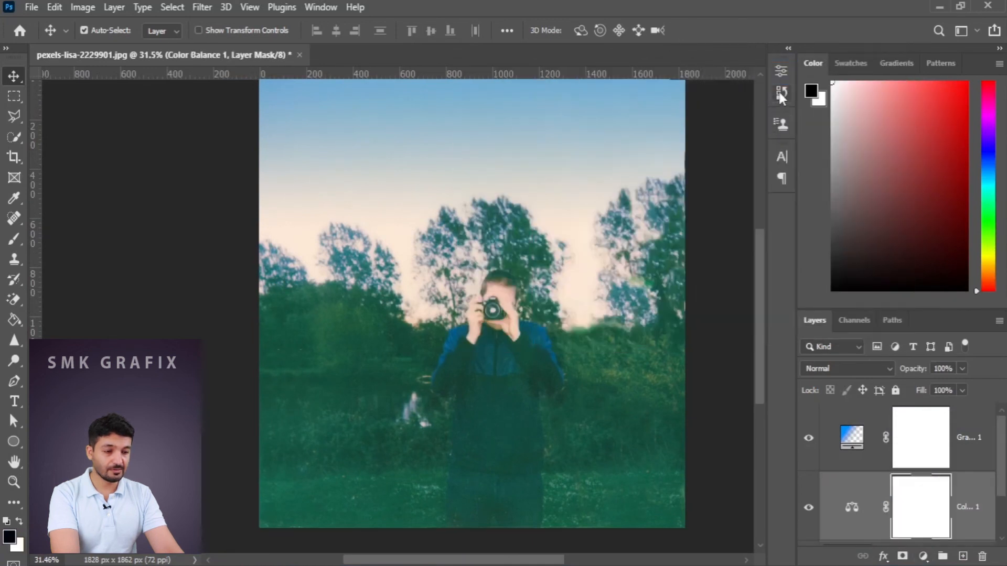
scroll(839, 440, "down", 2)
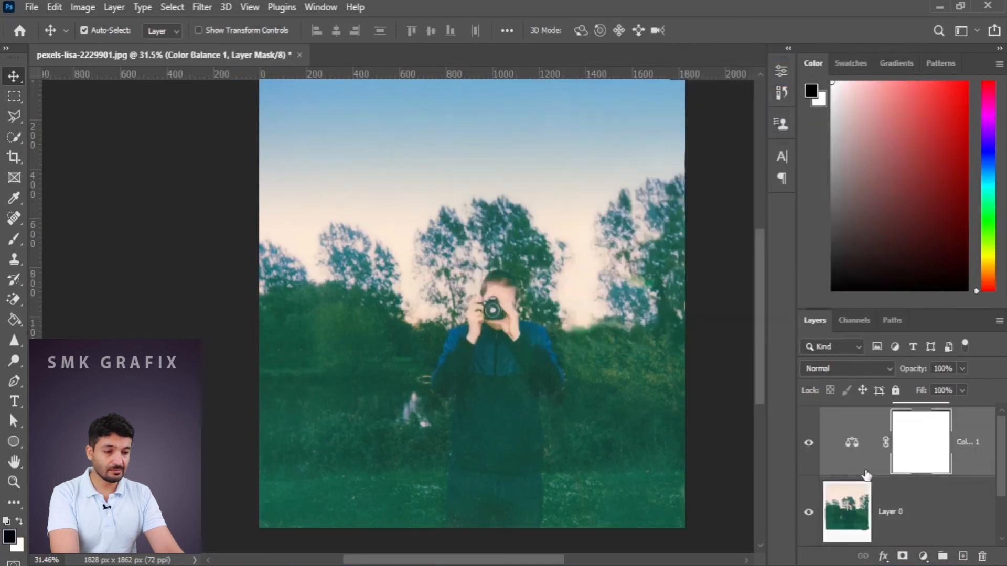
double_click(855, 451)
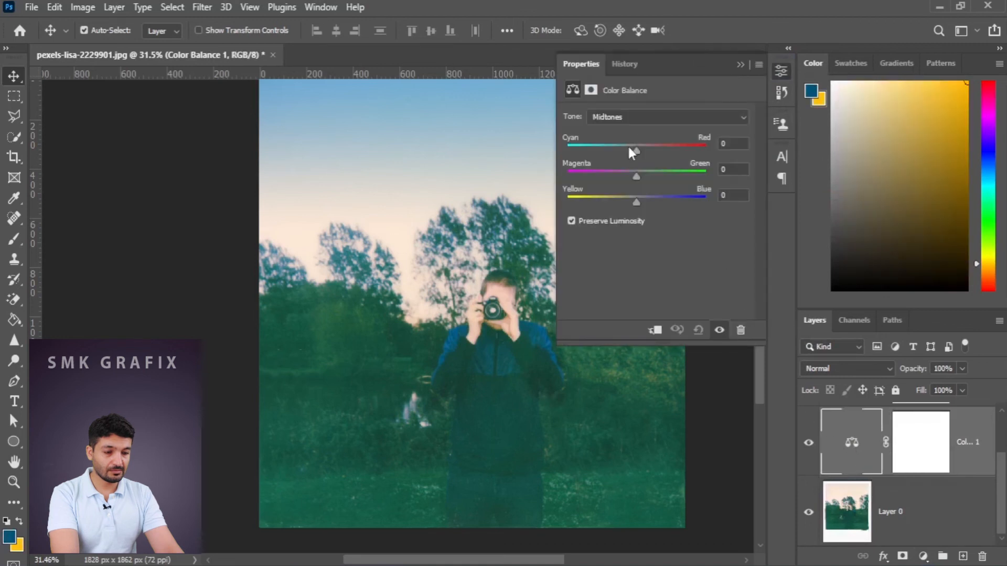
Set the midtones' colour balance to Cyan–Red +37, Magenta–Green +2 and Yellow–Blue -5, and close the settings
left_click_drag(649, 157, 651, 151)
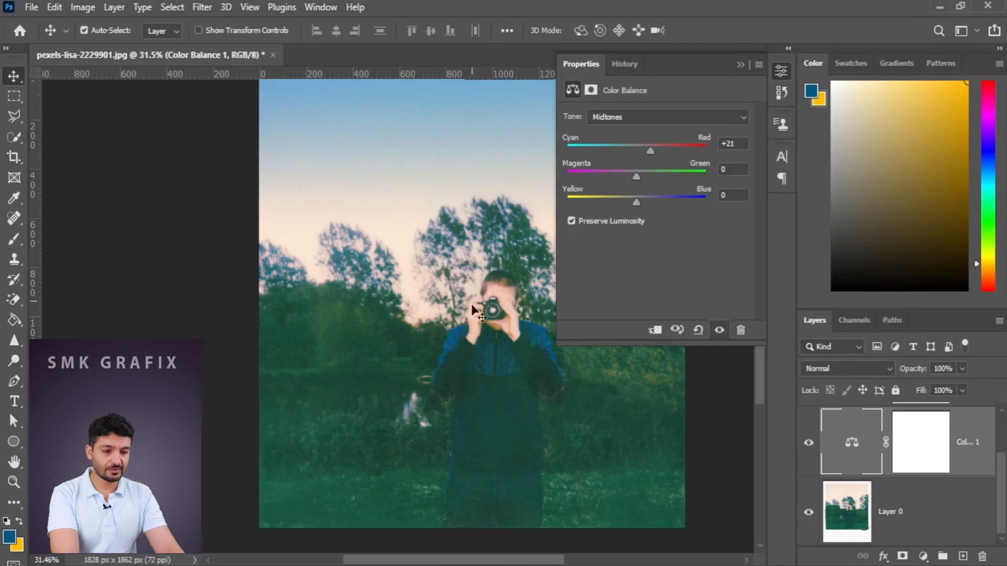
left_click_drag(650, 154, 659, 155)
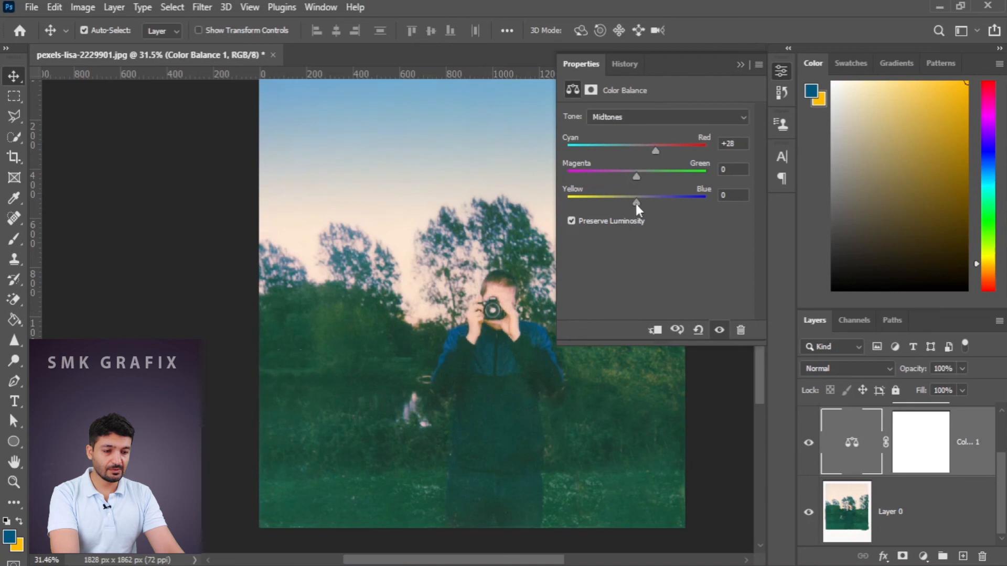
left_click_drag(639, 209, 628, 209)
left_click_drag(622, 202, 638, 181)
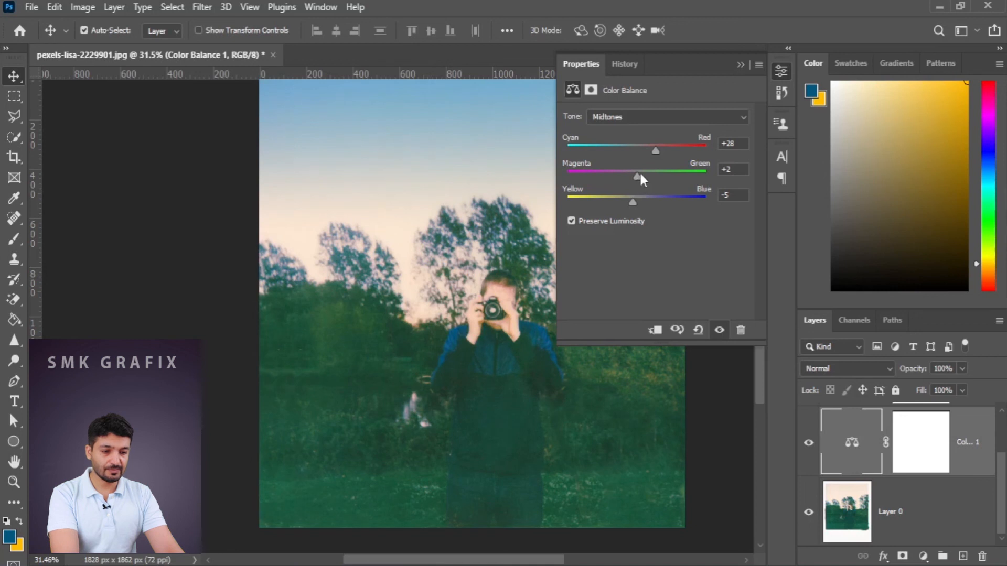
left_click_drag(655, 151, 679, 150)
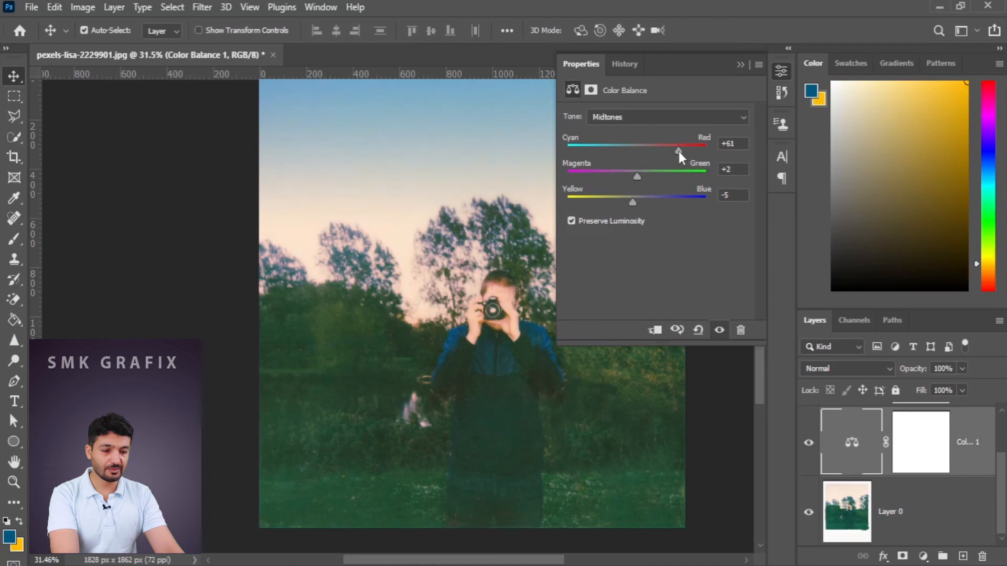
left_click_drag(679, 151, 662, 152)
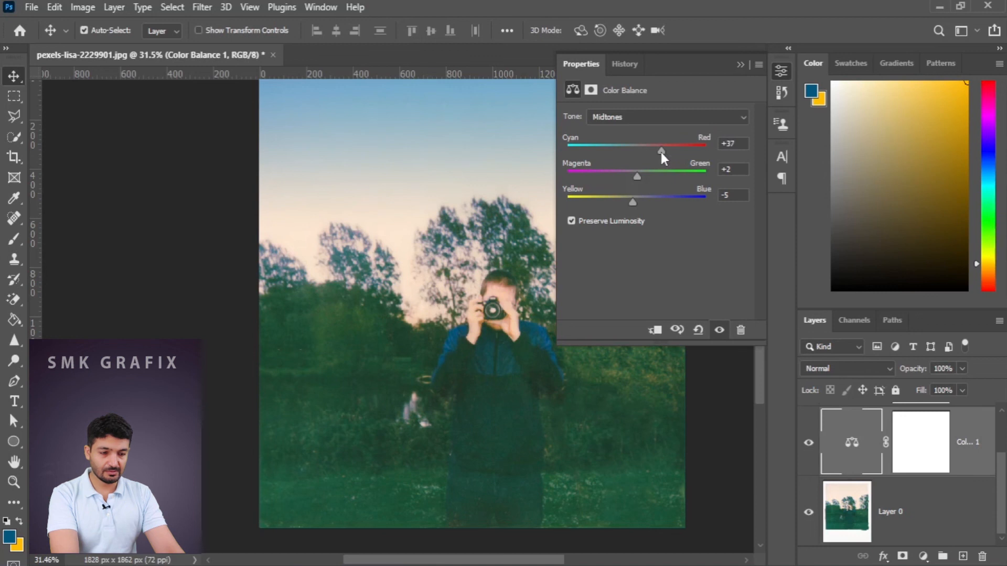
left_click(740, 64)
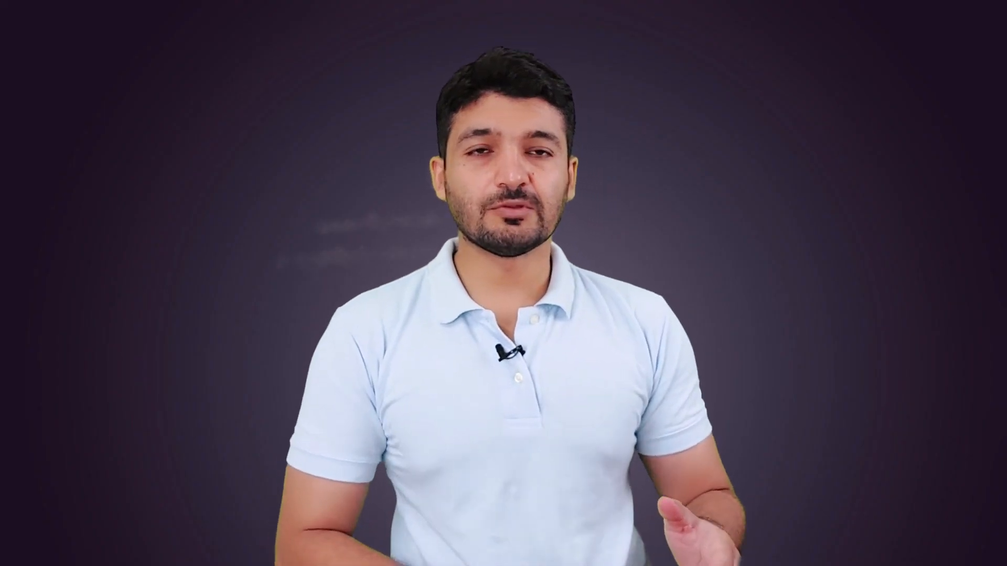